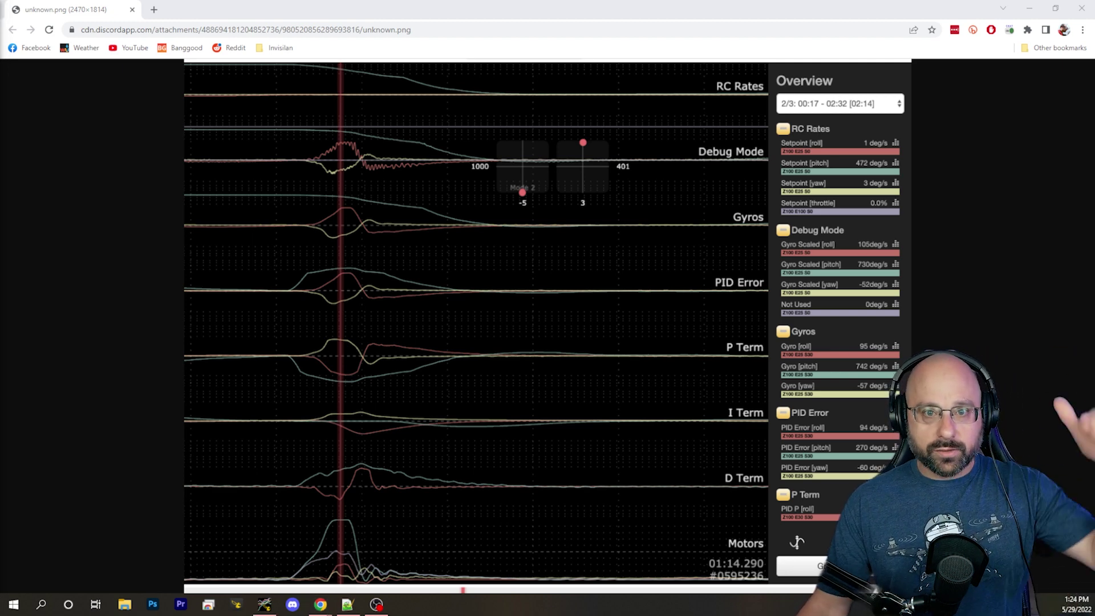
Switch from the Chrome screenshot tab to Blackbox Explorer, showing btfl_003_1.bbl log 2/3.
key(alt+Tab)
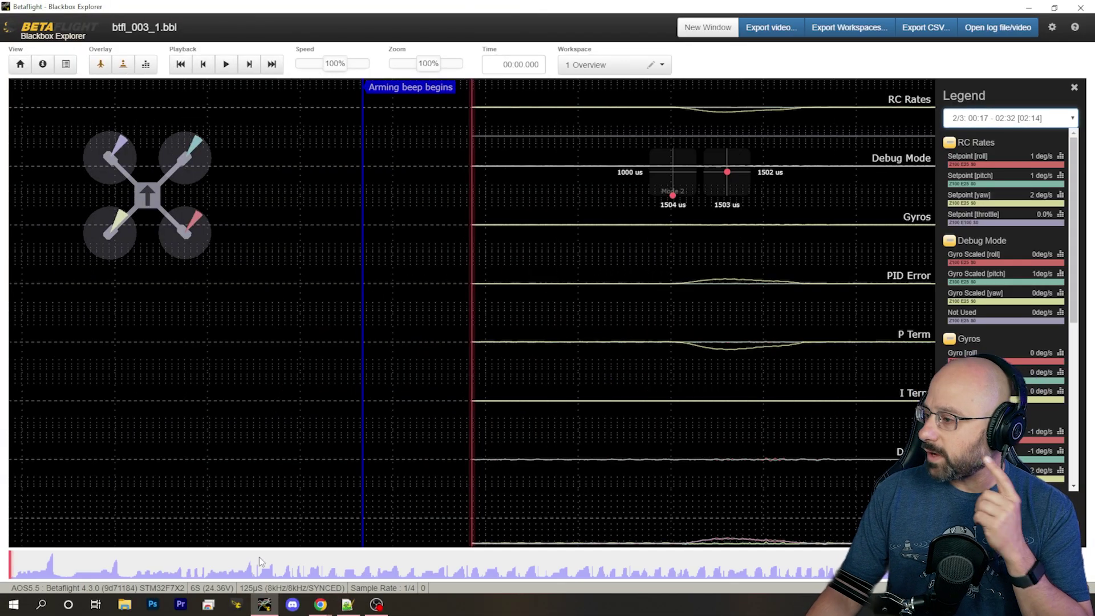
Move ahead in the flight data and compare it with the unknown.png screenshot in Chrome.
drag(40, 576, 49, 573)
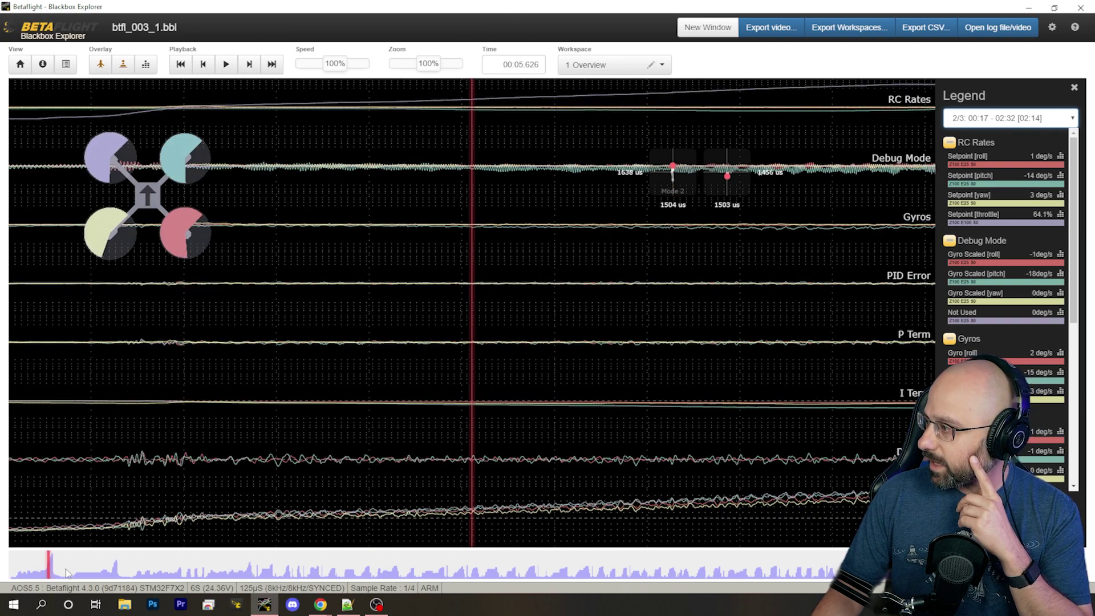
mouse_move(590, 444)
mouse_down()
mouse_move(321, 443)
mouse_move(367, 439)
mouse_up()
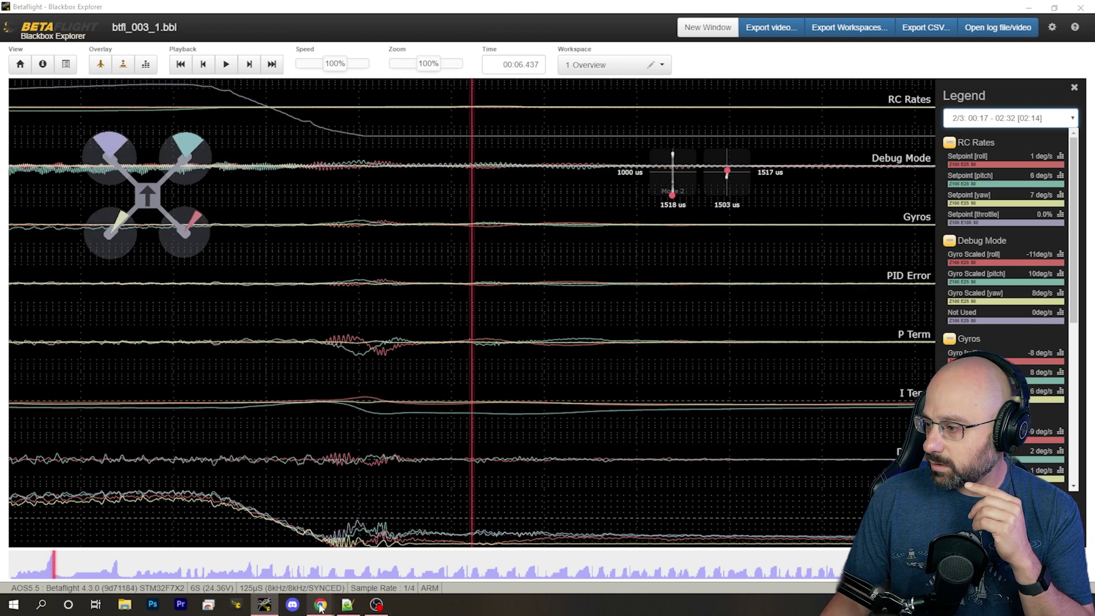
mouse_move(321, 609)
click(403, 563)
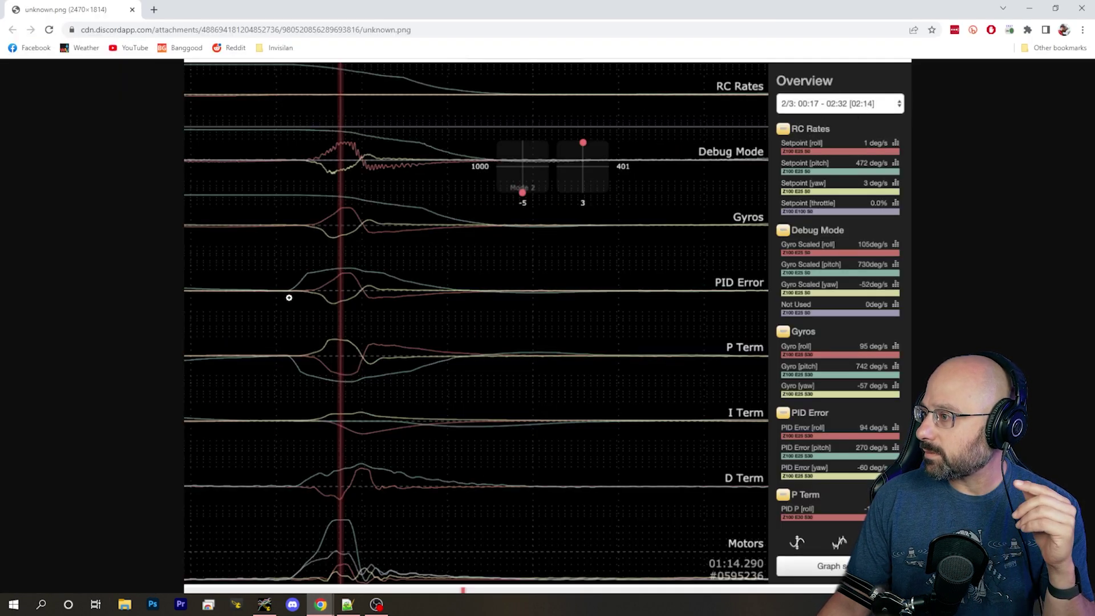
Minimize Chrome and seek the log to about 00:29.211.
click(1013, 9)
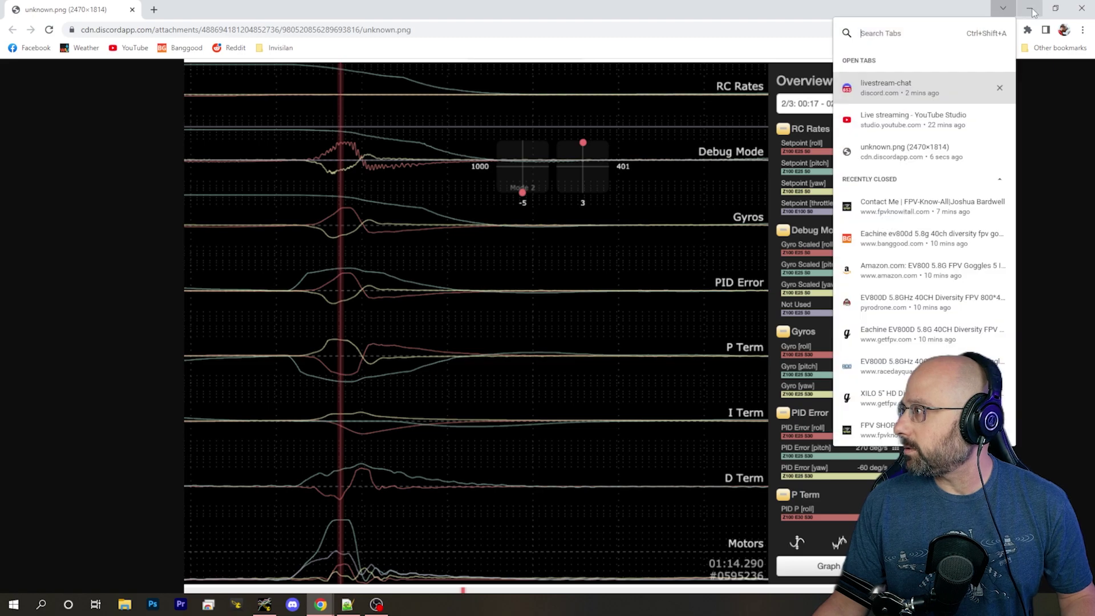
click(1030, 8)
drag(674, 453, 140, 613)
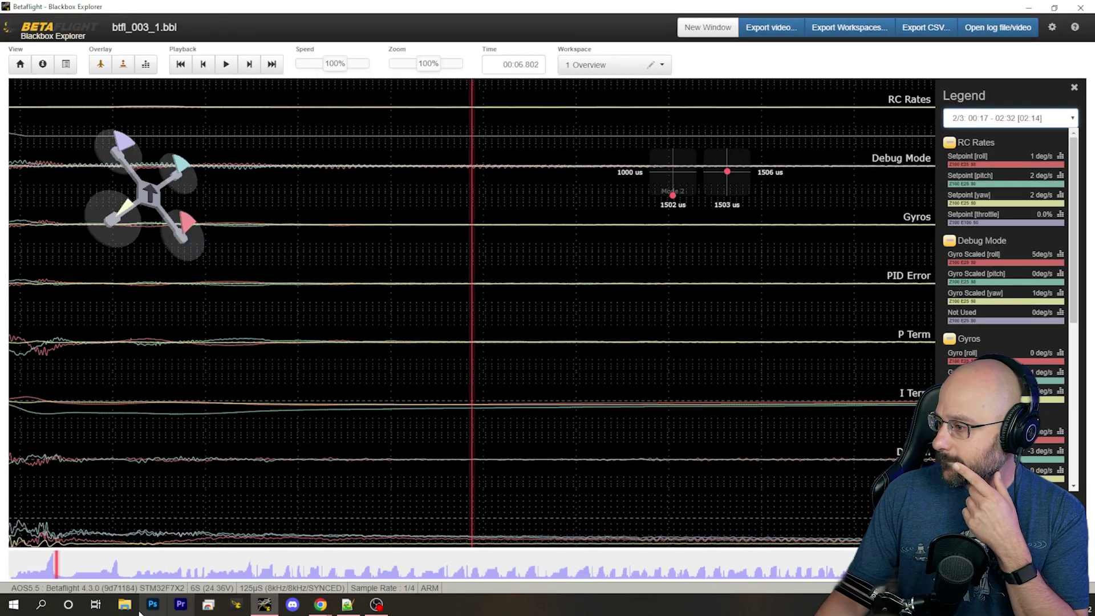
drag(47, 579, 210, 571)
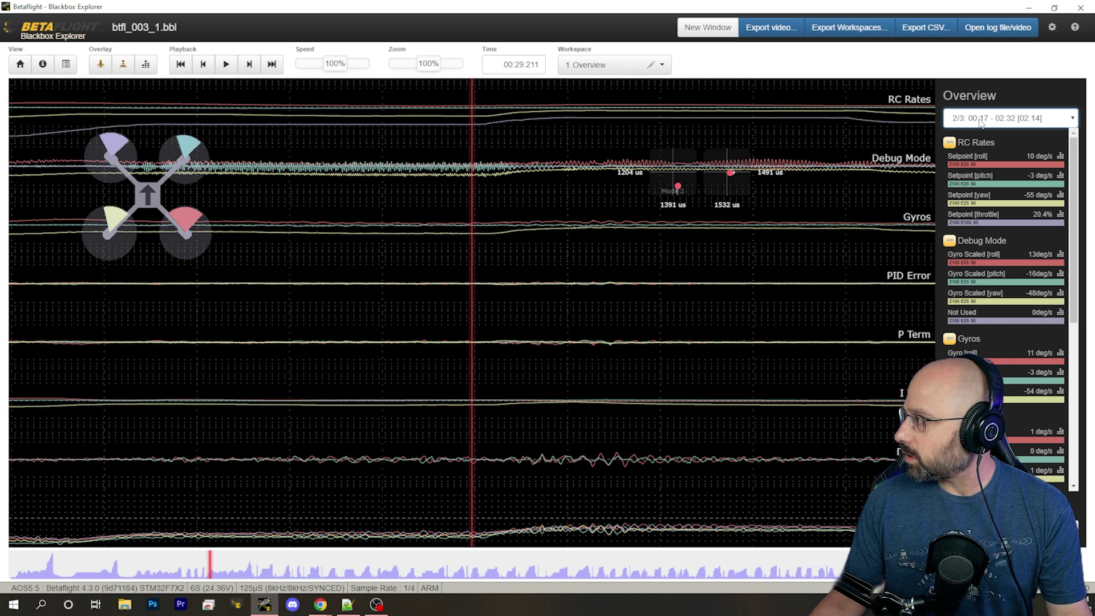
scroll(976, 156, down, 5)
Isolate the Motors graph and seek toward the motor spike near 00:35.4.
click(970, 402)
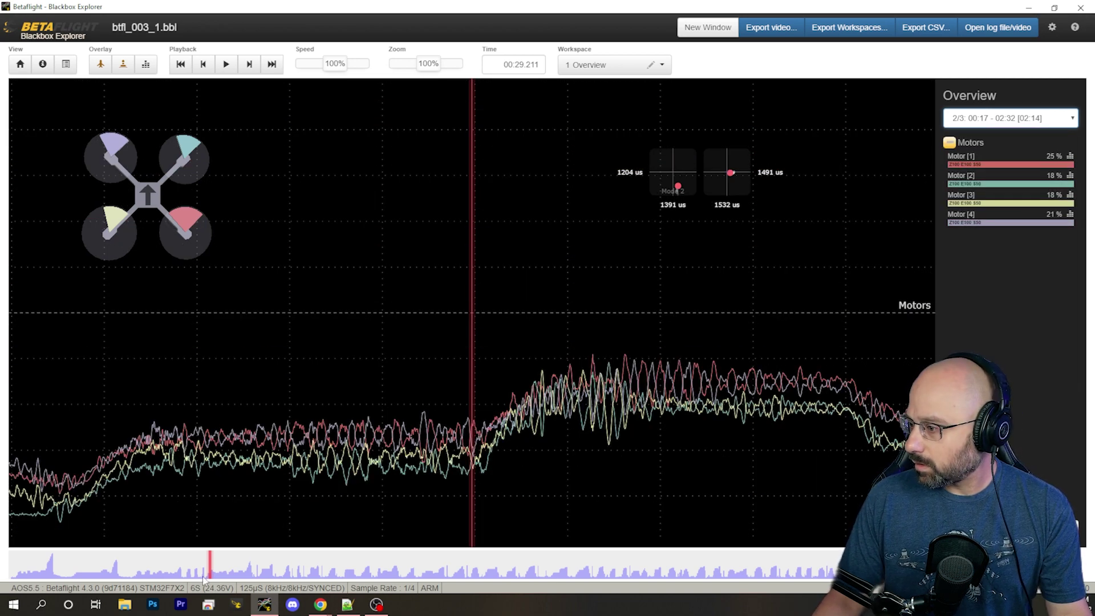
drag(215, 572, 252, 572)
drag(683, 386, 528, 385)
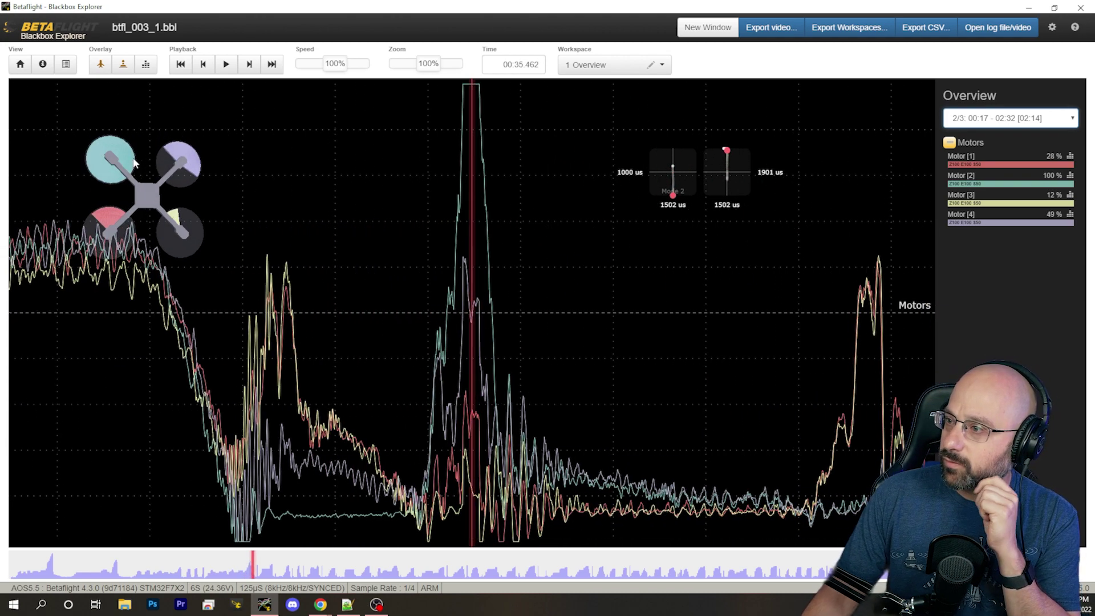
drag(135, 164, 345, 273)
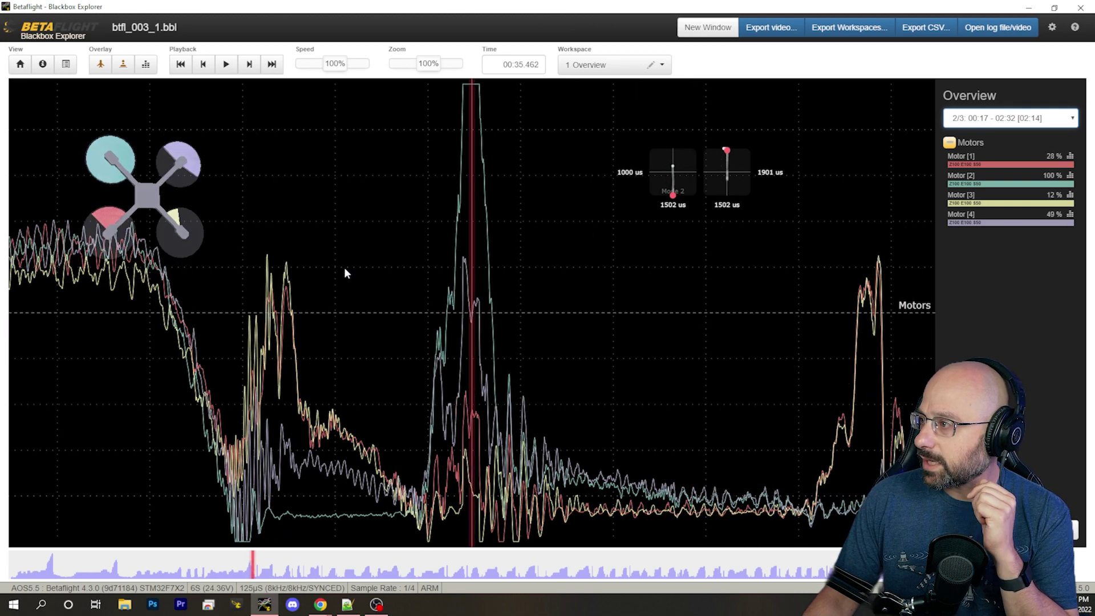
scroll(439, 66, up, 4)
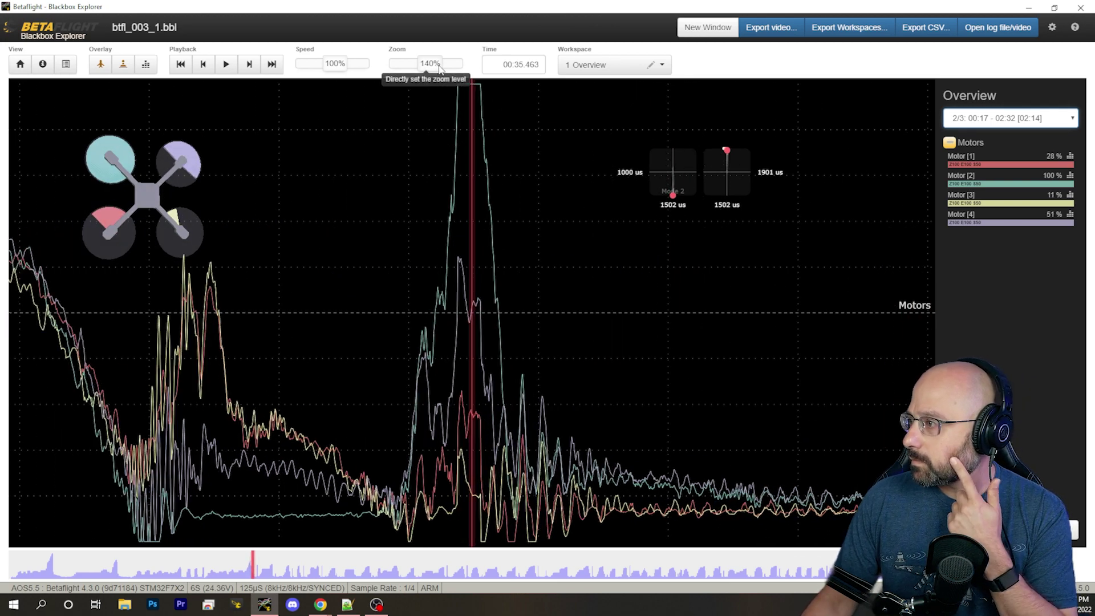
Zoom to 720% and pan across the pegged-motor spike, ending near 00:31.035.
drag(439, 67, 461, 73)
drag(488, 201, 540, 230)
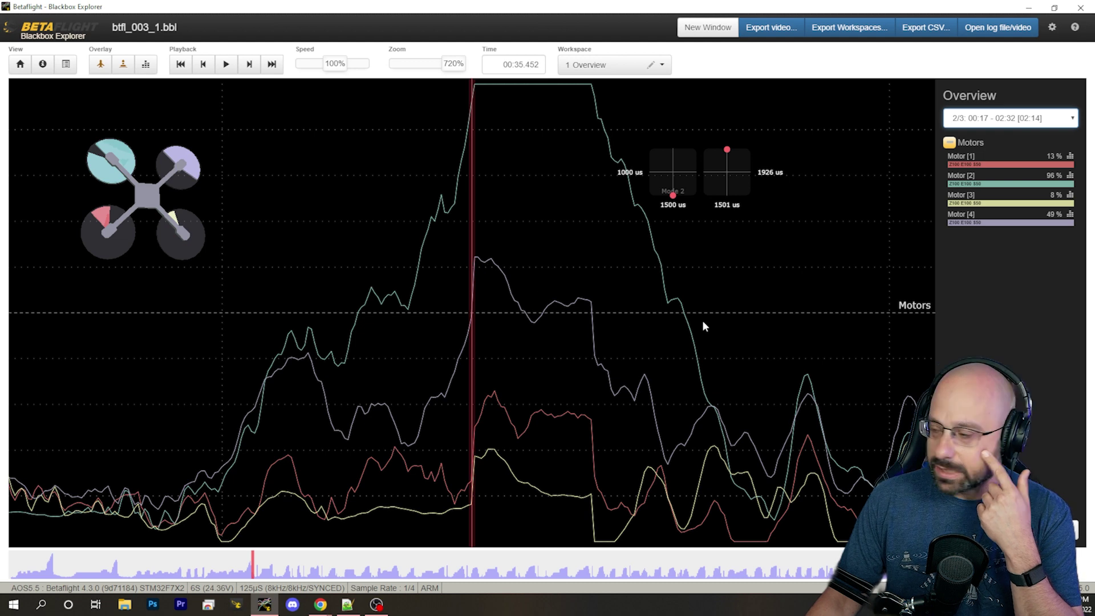
drag(755, 306, 718, 309)
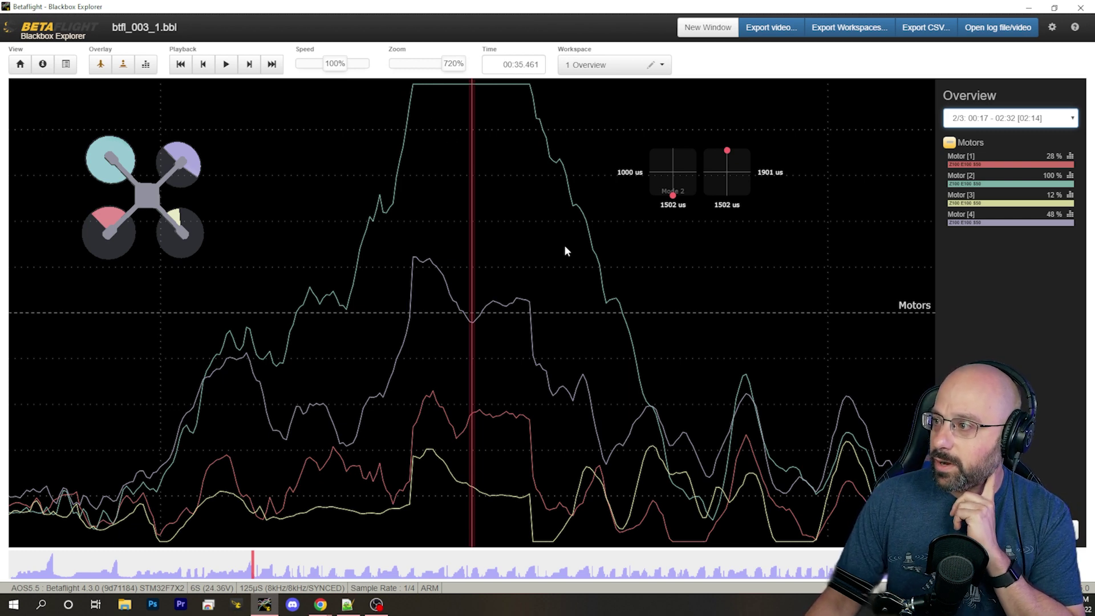
drag(564, 251, 600, 242)
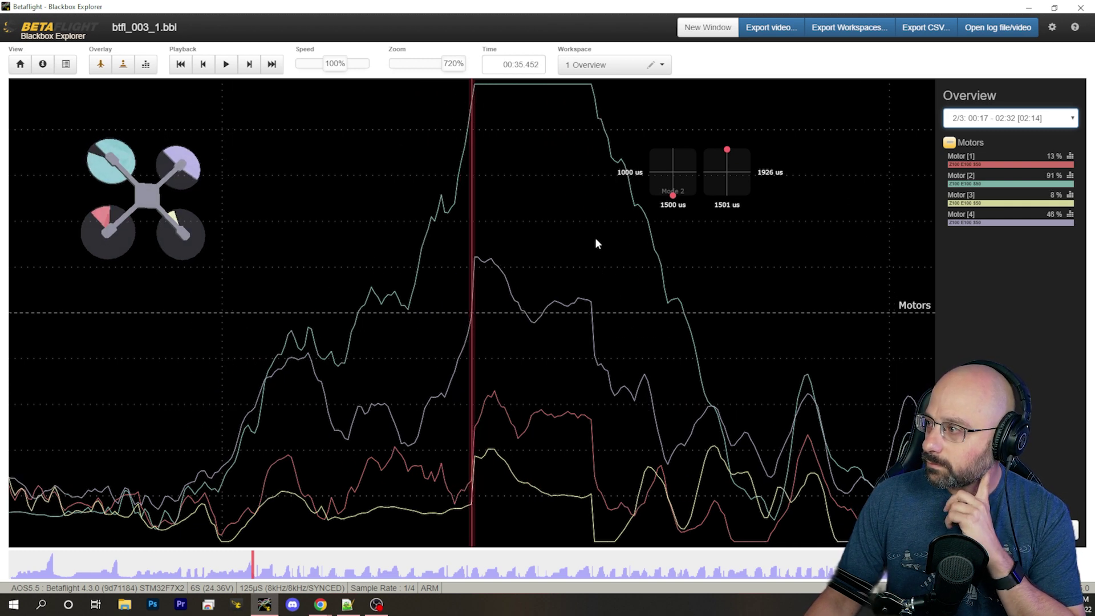
drag(594, 237, 1093, 203)
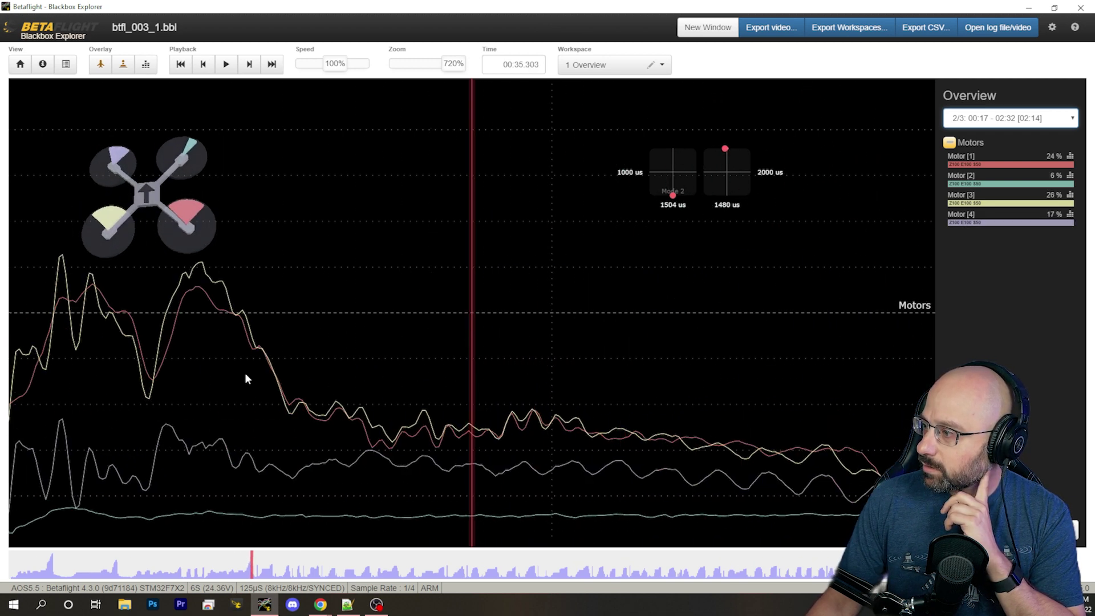
drag(247, 377, 606, 354)
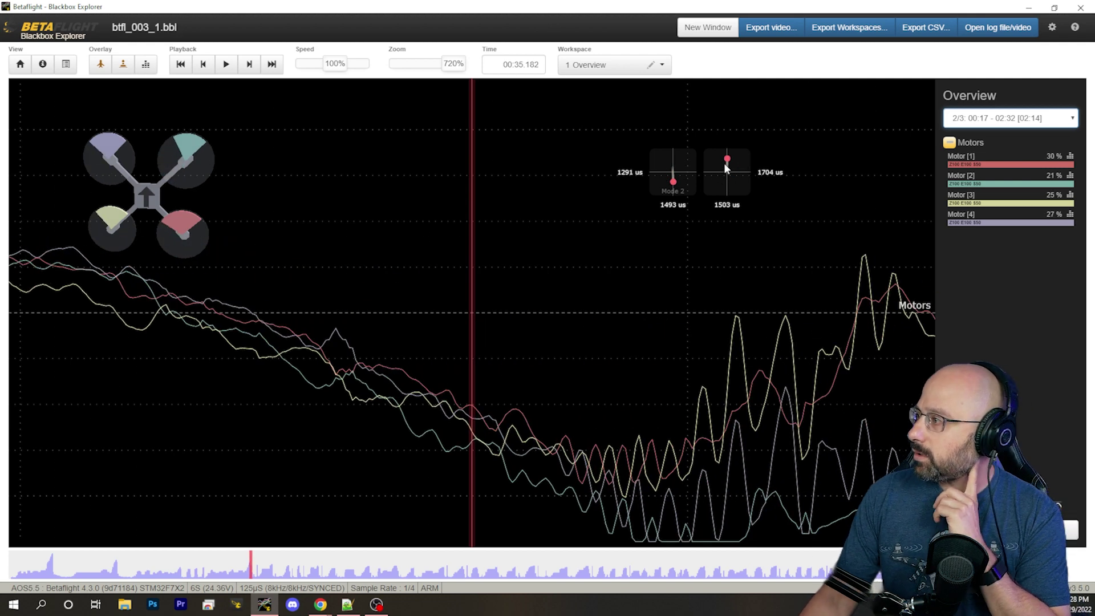
drag(731, 216, 1005, 238)
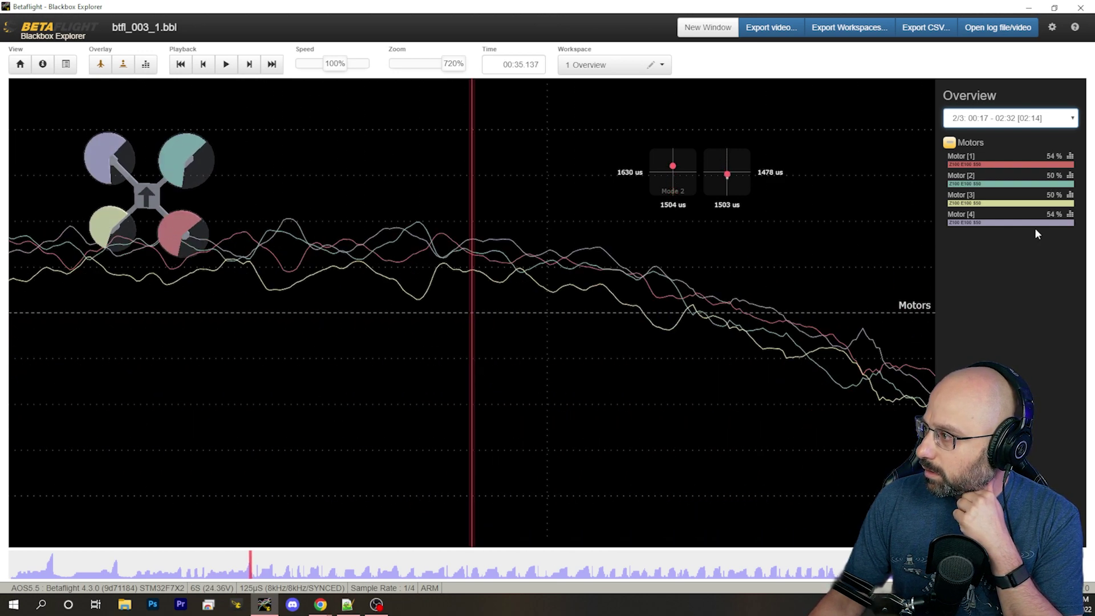
scroll(313, 480, up, 5)
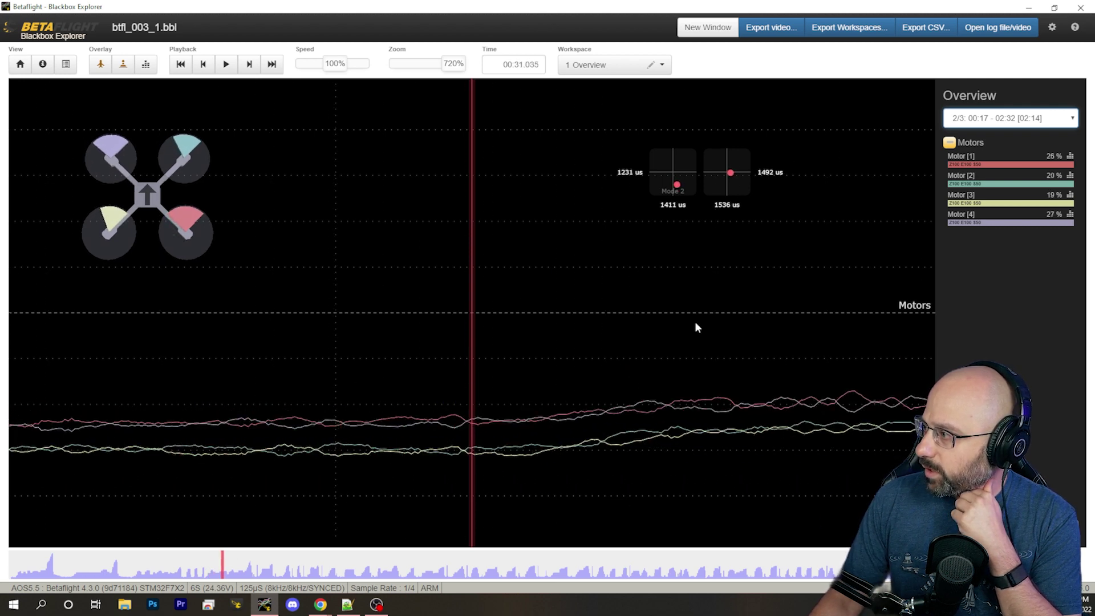
Scrub the motor traces forward from about 00:31 past 00:35.2 into the flip.
drag(695, 327, 390, 365)
drag(640, 379, 359, 375)
drag(444, 383, 162, 607)
drag(234, 577, 248, 571)
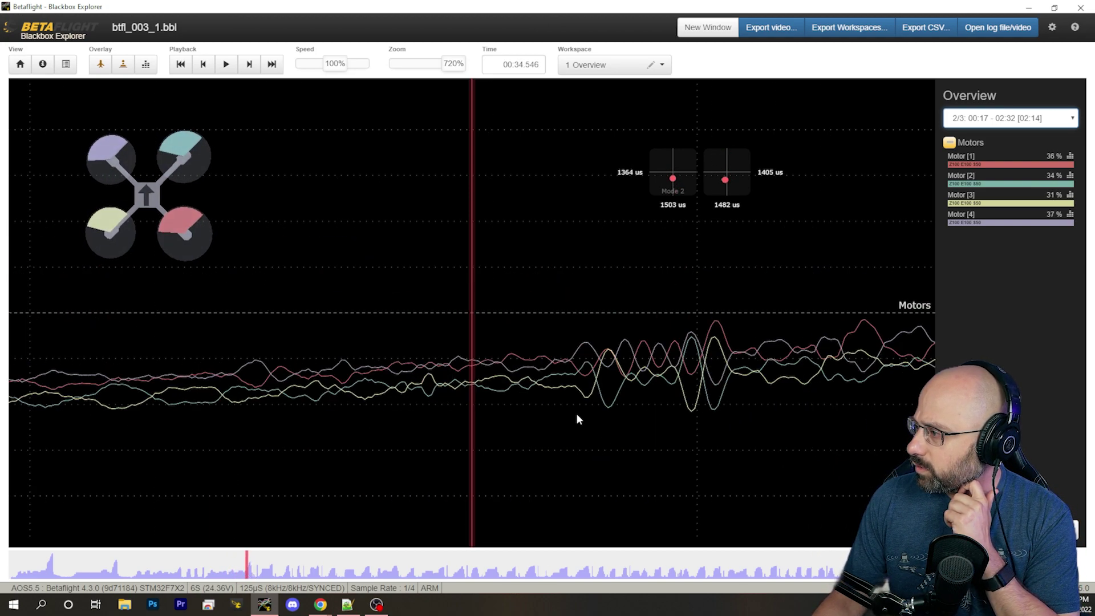
drag(576, 413, 160, 402)
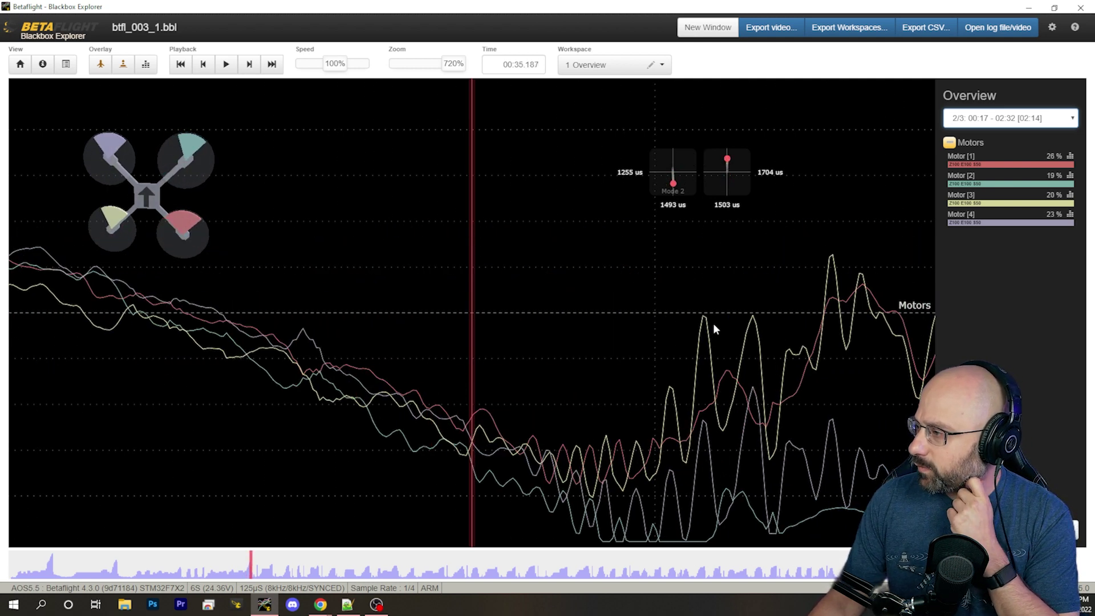
mouse_move(711, 324)
mouse_down()
mouse_move(634, 330)
mouse_move(997, 306)
mouse_move(529, 345)
mouse_move(421, 376)
mouse_move(446, 372)
mouse_move(136, 222)
mouse_up()
mouse_move(654, 355)
mouse_down()
mouse_move(309, 346)
mouse_move(176, 324)
mouse_up()
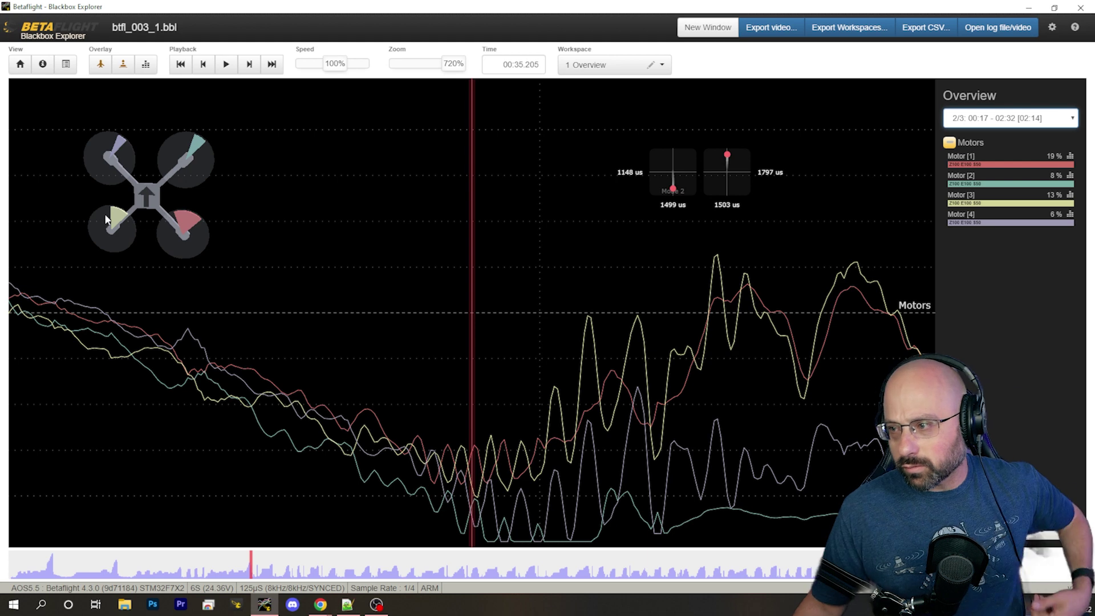
Fine-step around 00:35.2–00:35.29 and open Configure graphs for the Motors graph.
drag(495, 313, 578, 273)
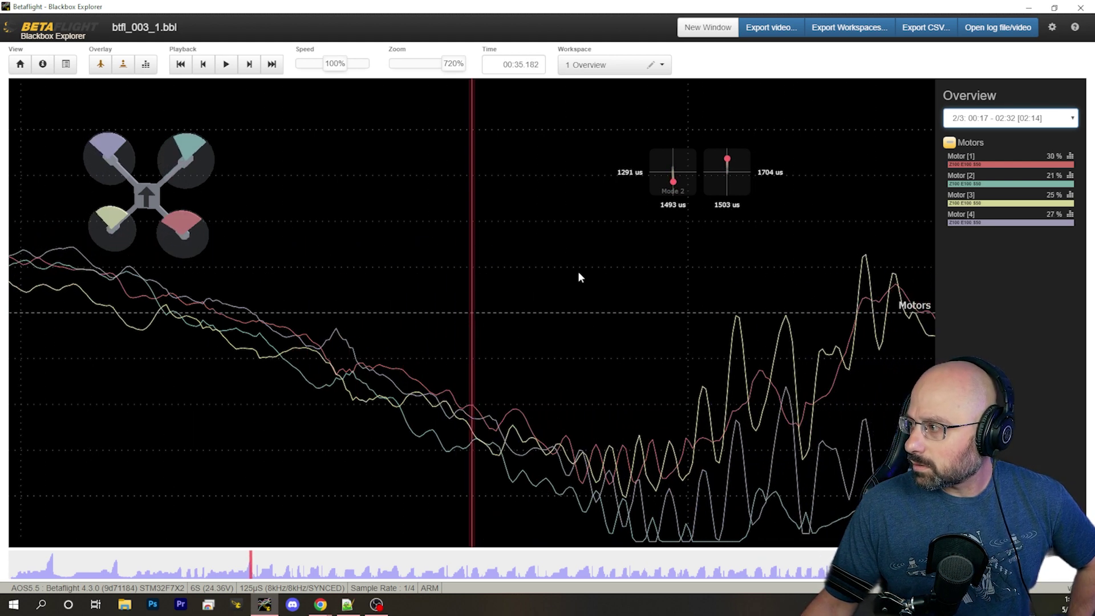
drag(675, 190, 488, 311)
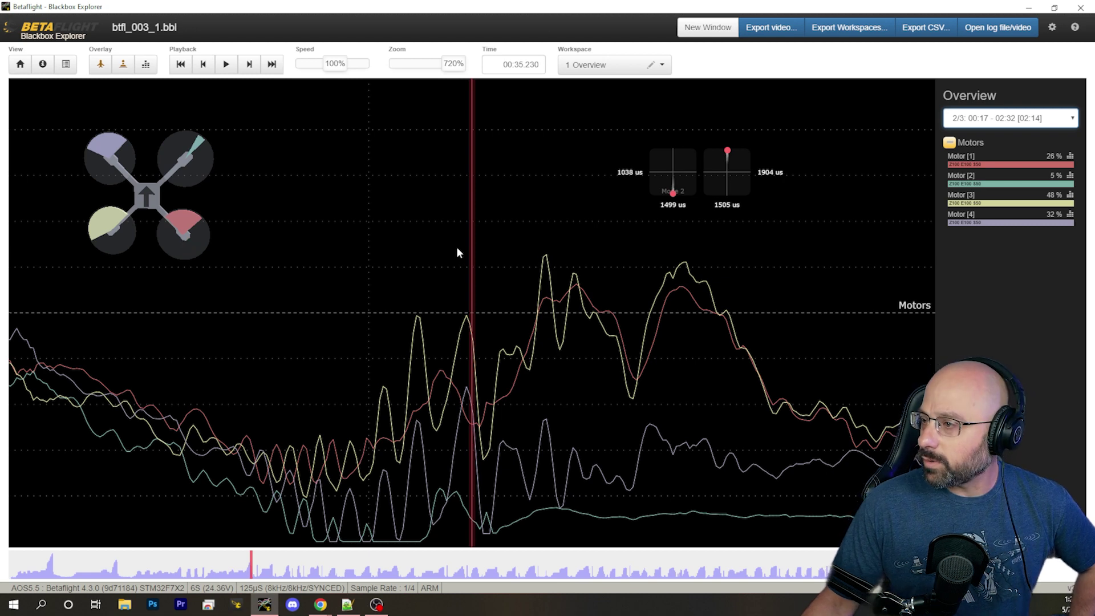
drag(611, 343, 507, 328)
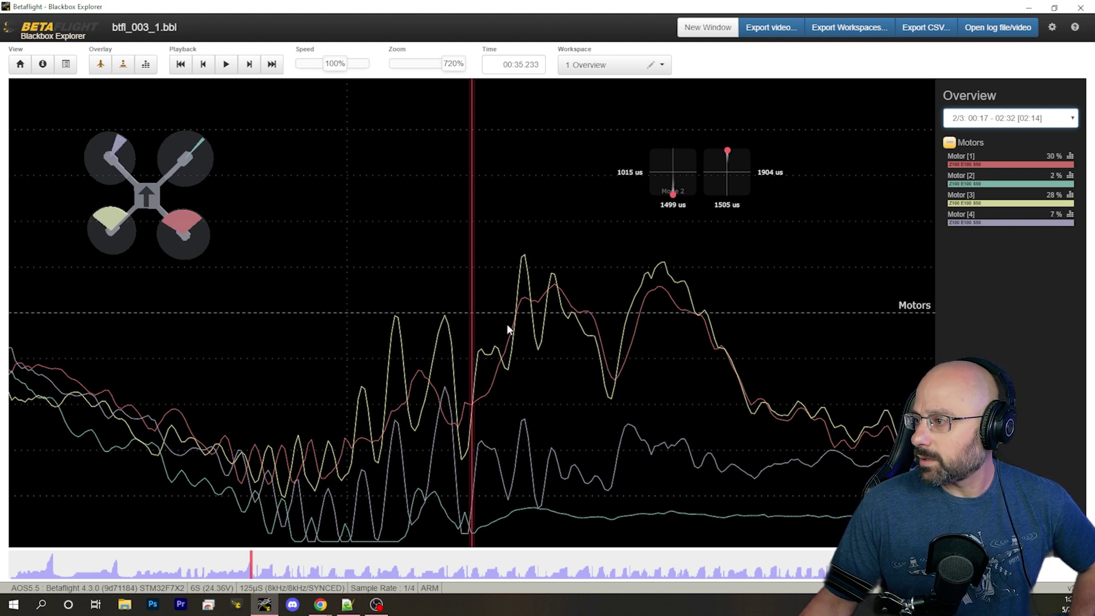
drag(723, 327, 672, 330)
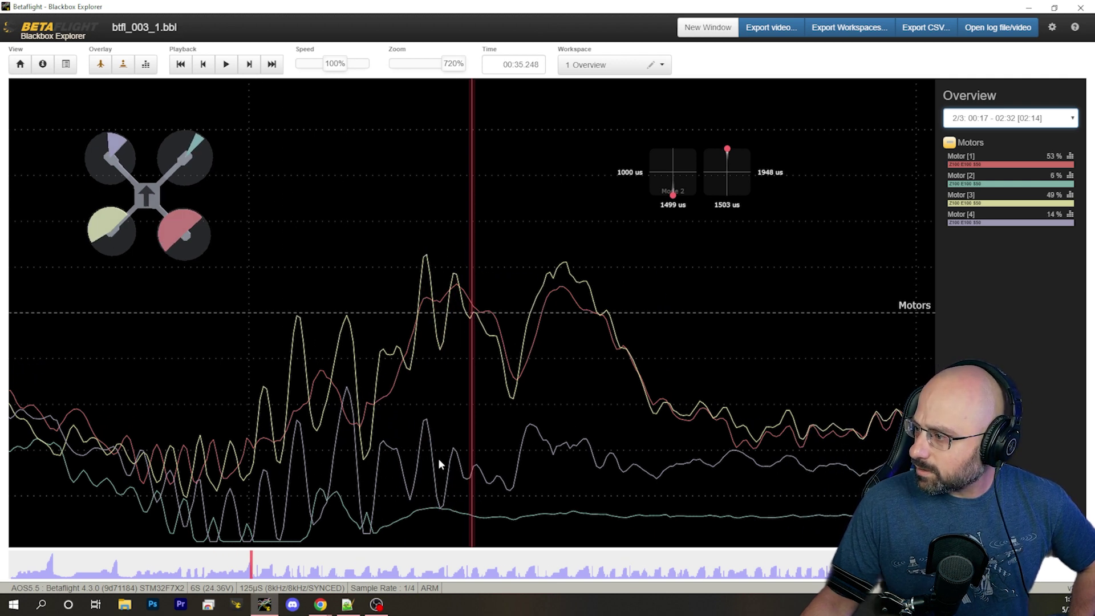
drag(255, 536, 408, 545)
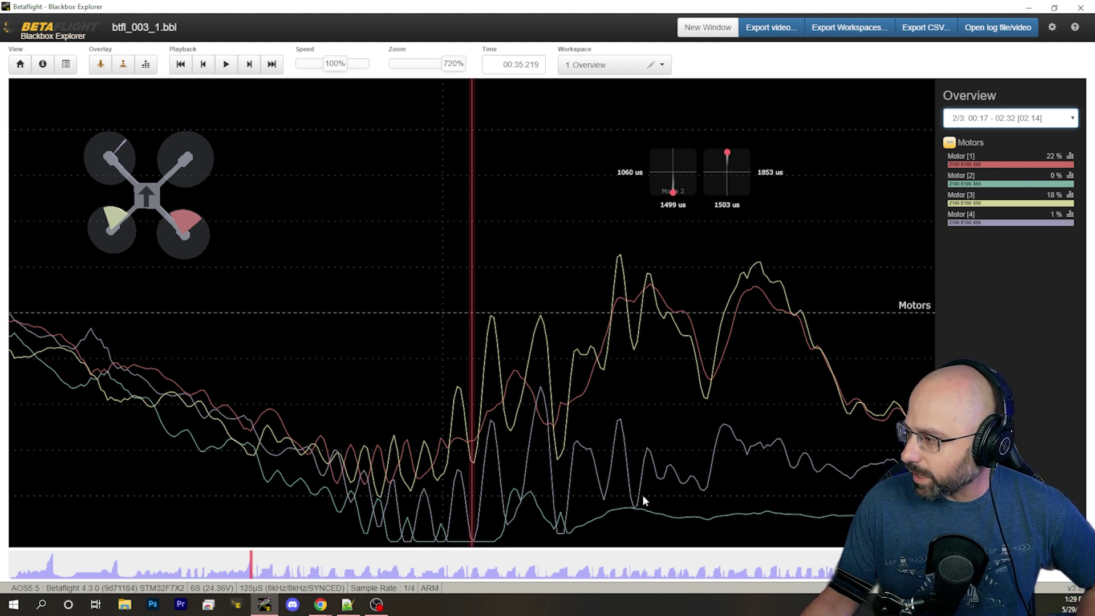
drag(642, 495, 492, 549)
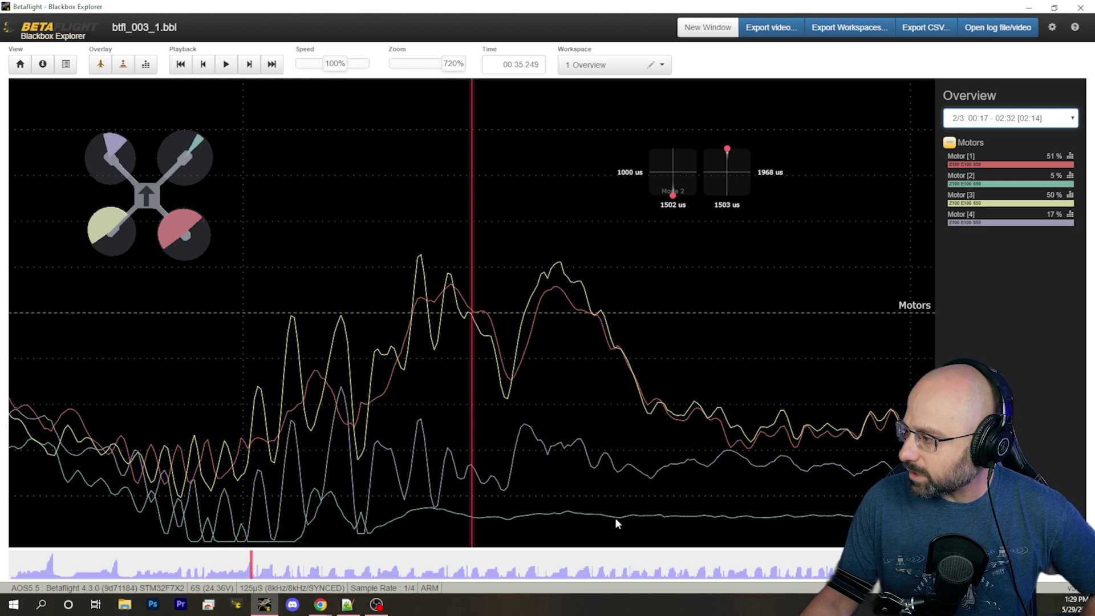
scroll(747, 494, down, 5)
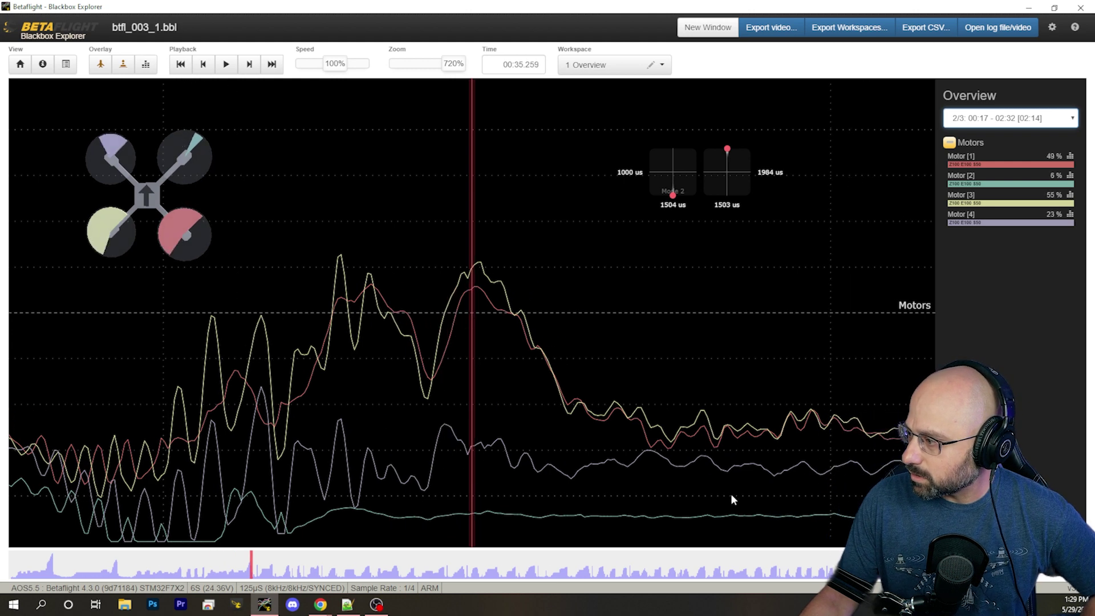
scroll(718, 491, down, 6)
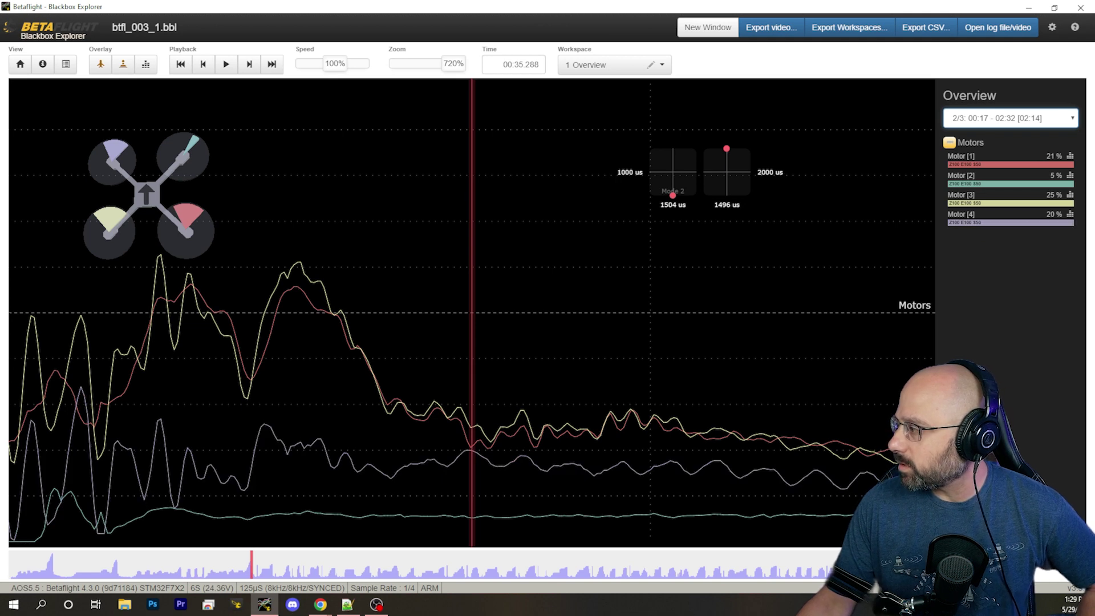
click(970, 142)
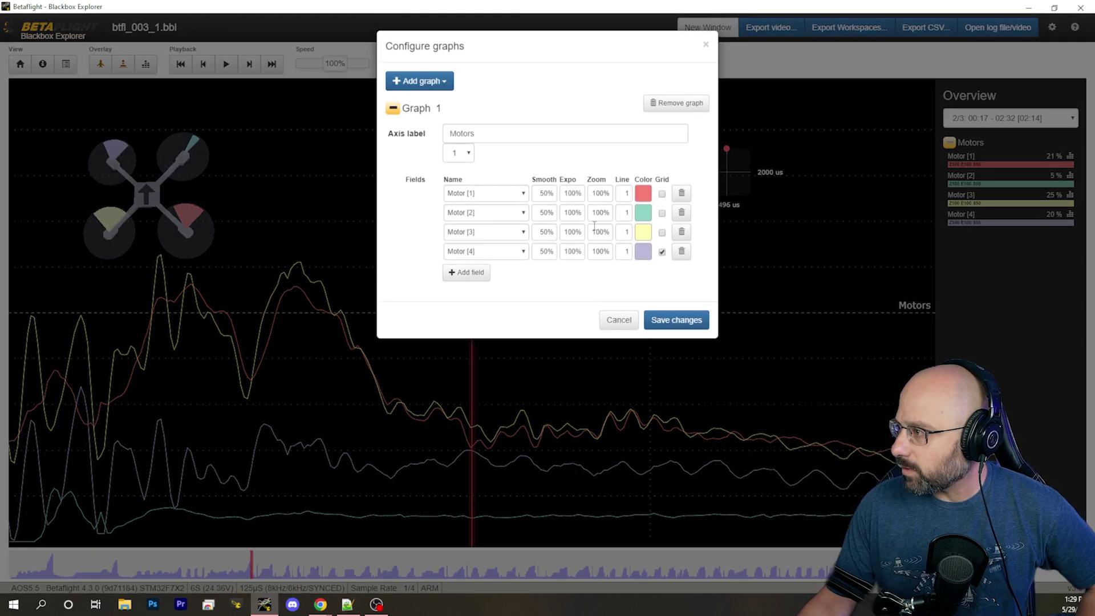
Add a Gyros graph and reorder the layout so Gyros sits above Motors.
click(434, 142)
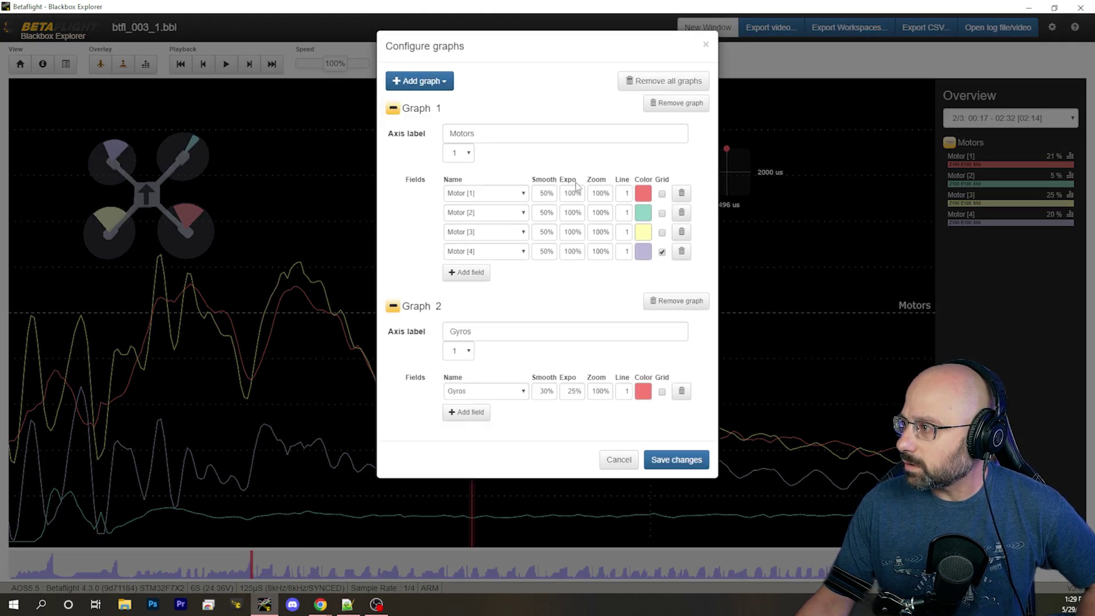
click(675, 461)
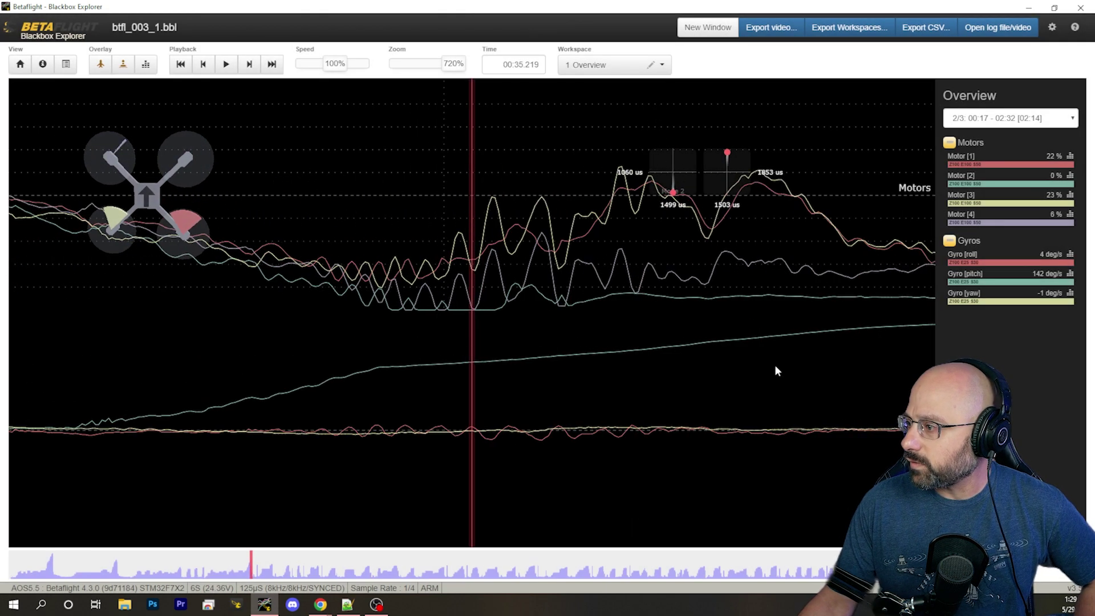
drag(776, 368, 704, 361)
click(855, 491)
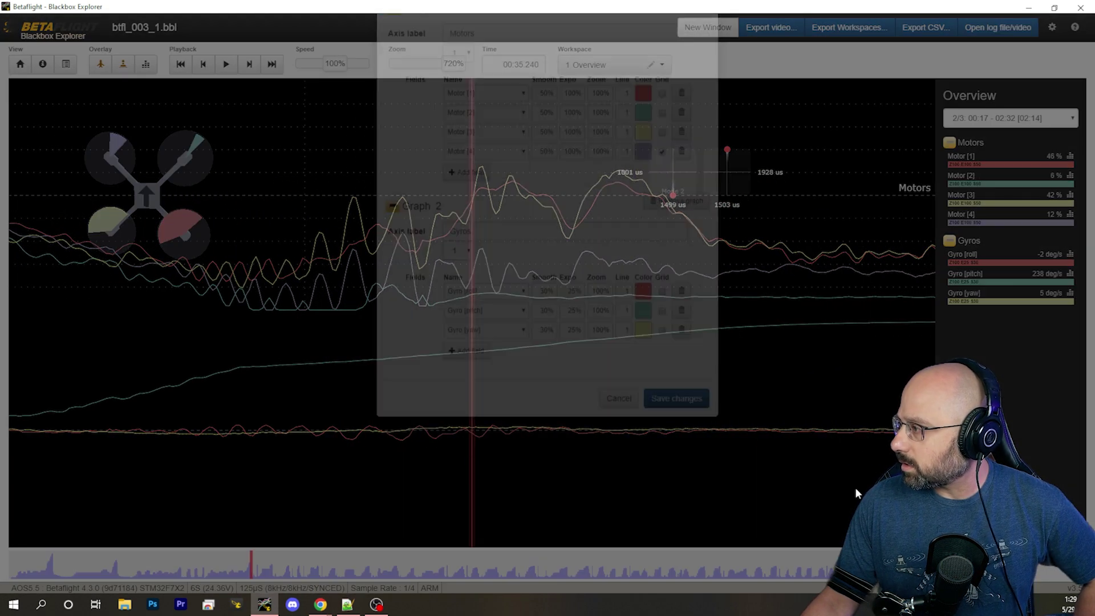
drag(418, 108, 432, 380)
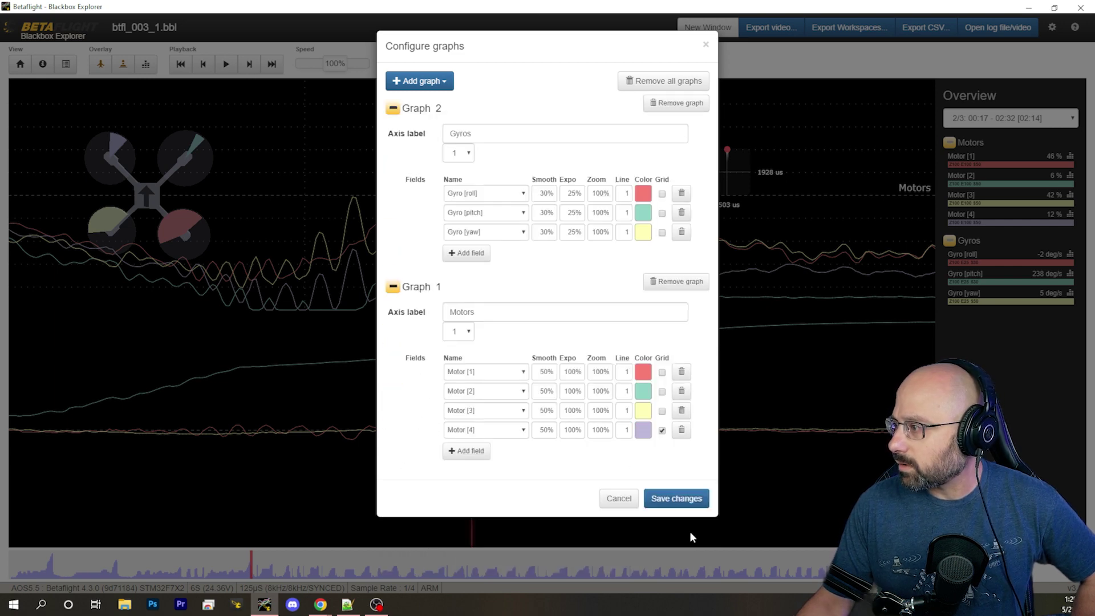
click(700, 500)
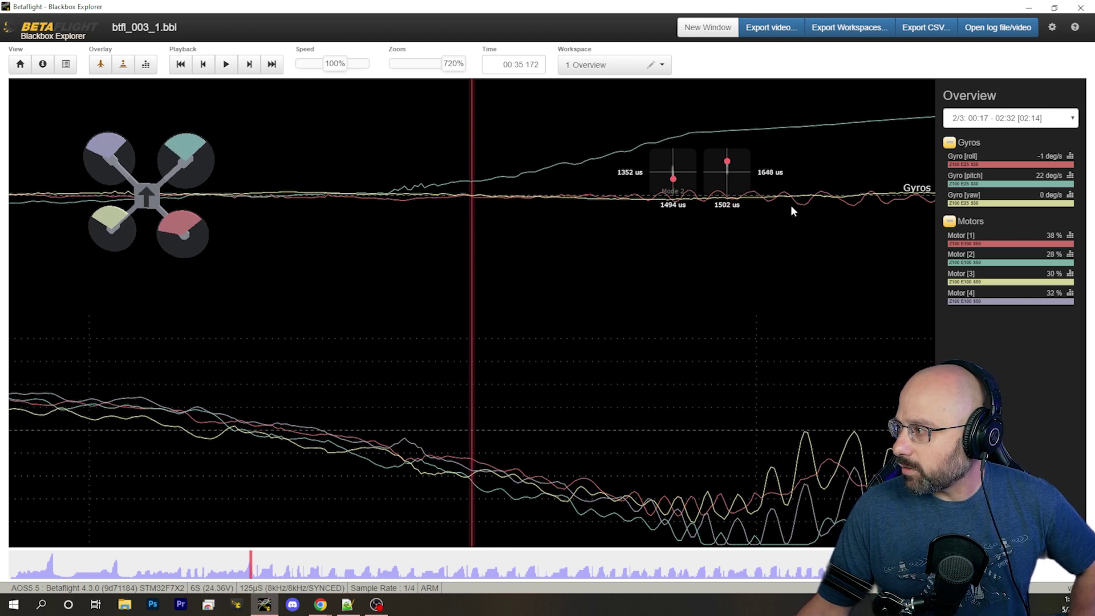
Scrub forward into the flip, then back to before it begins.
drag(791, 205, 477, 249)
drag(447, 247, 137, 272)
drag(719, 320, 492, 330)
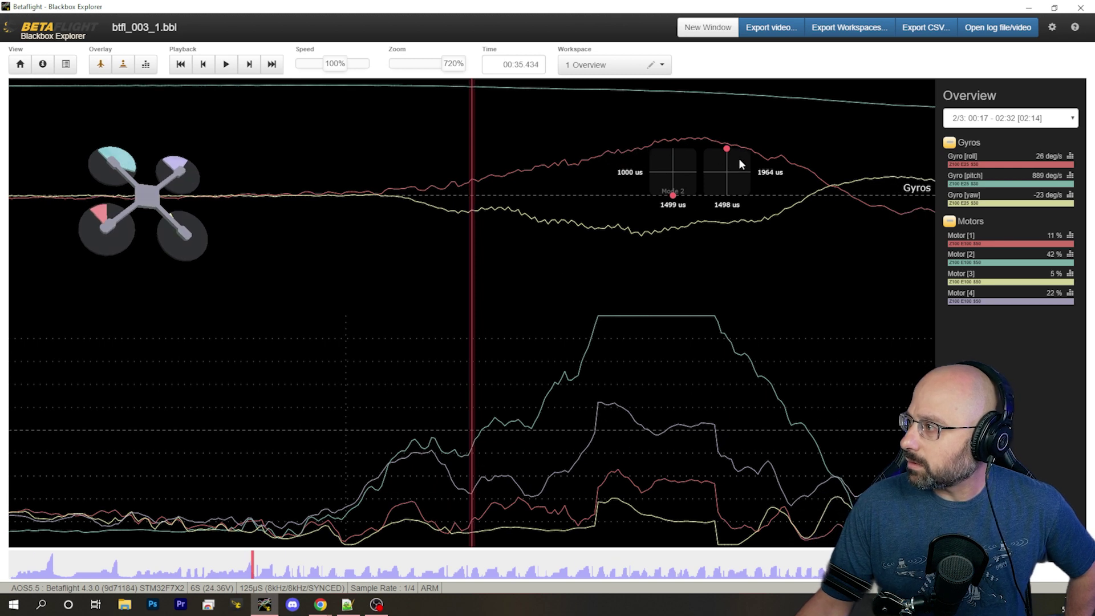
drag(812, 302, 467, 343)
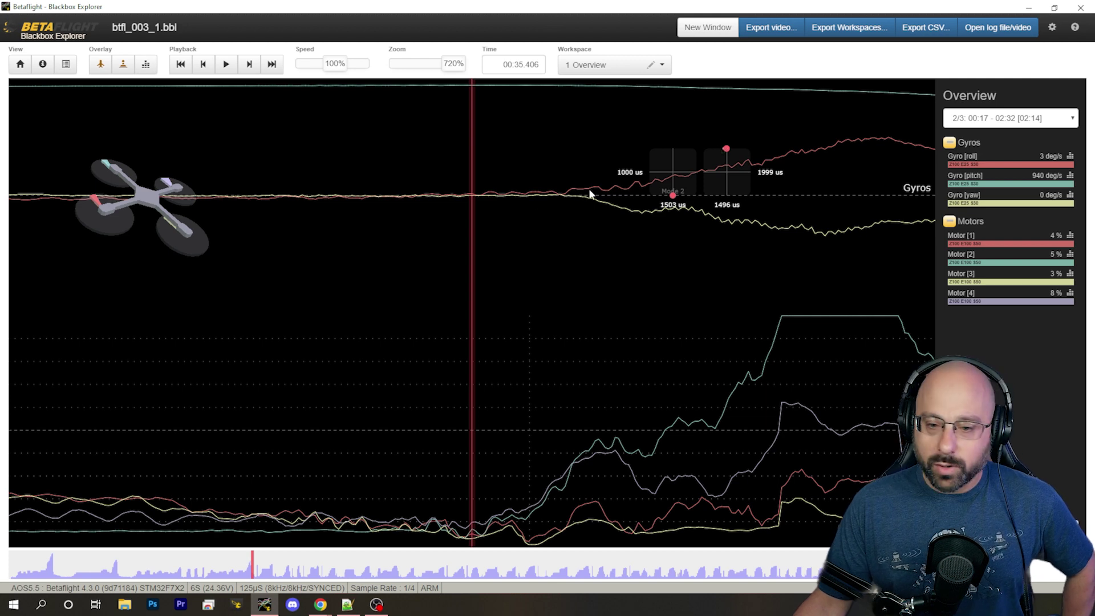
drag(388, 294, 823, 228)
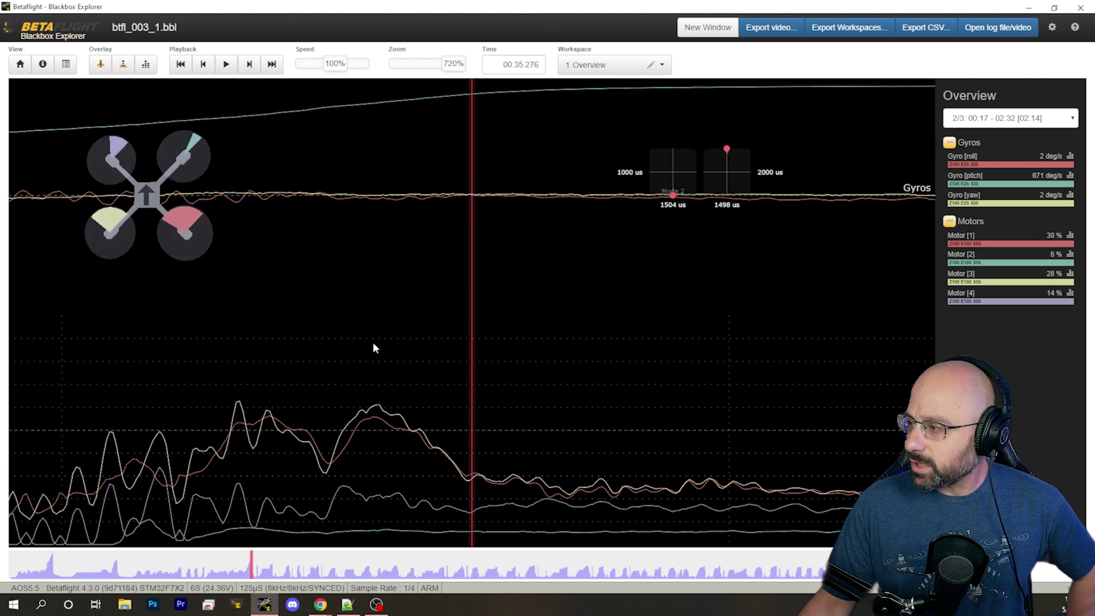
drag(374, 344, 263, 341)
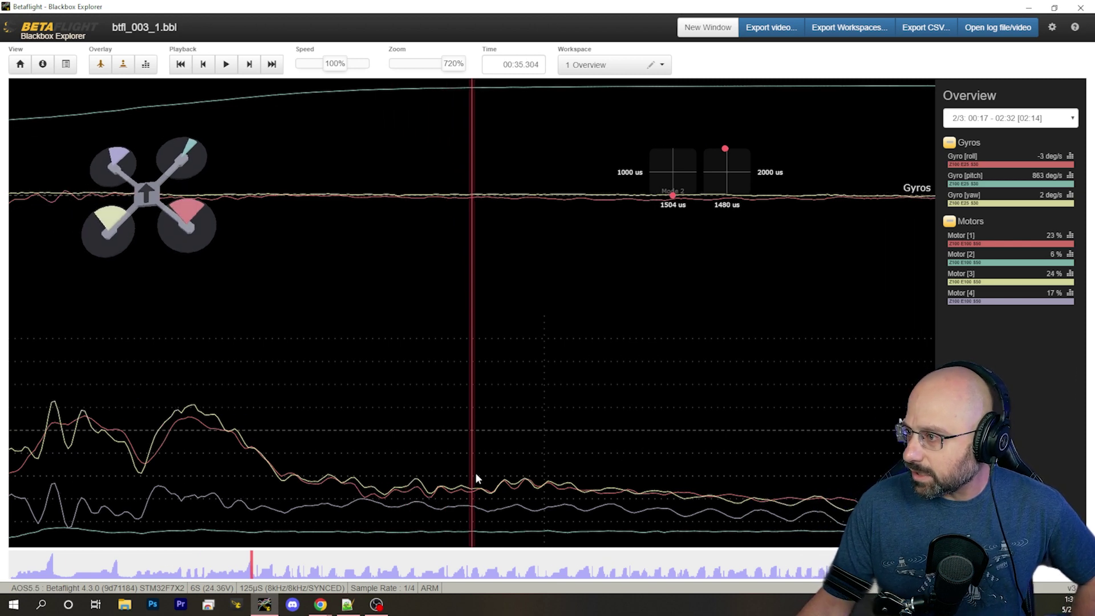
scroll(599, 372, down, 1)
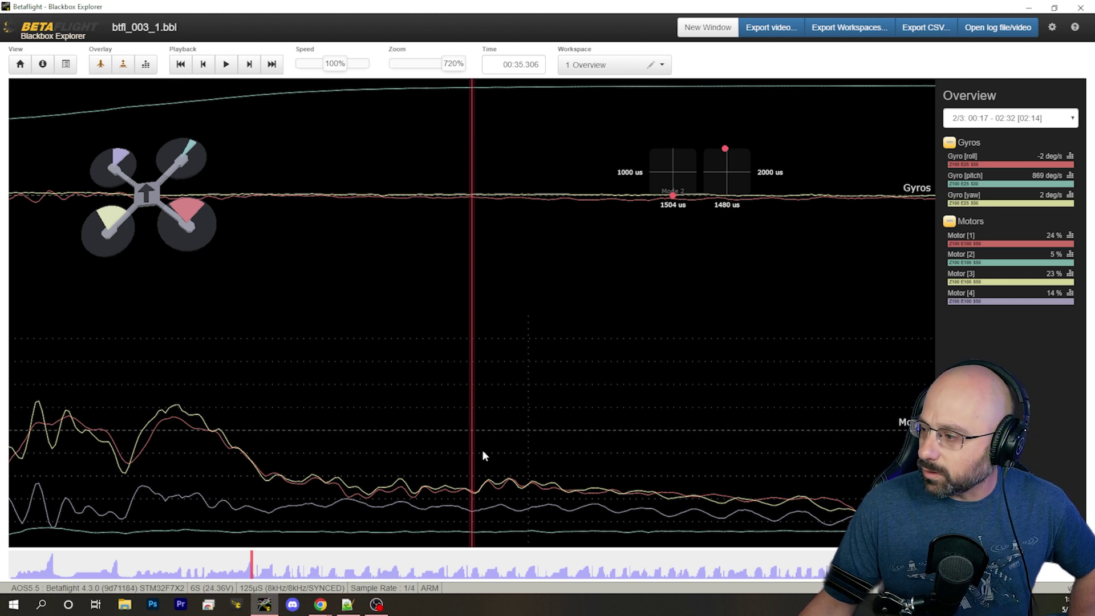
Rewind and re-advance through the flip, settling at 00:35.401 with gyro pitch 938 deg/s.
drag(482, 450, 348, 457)
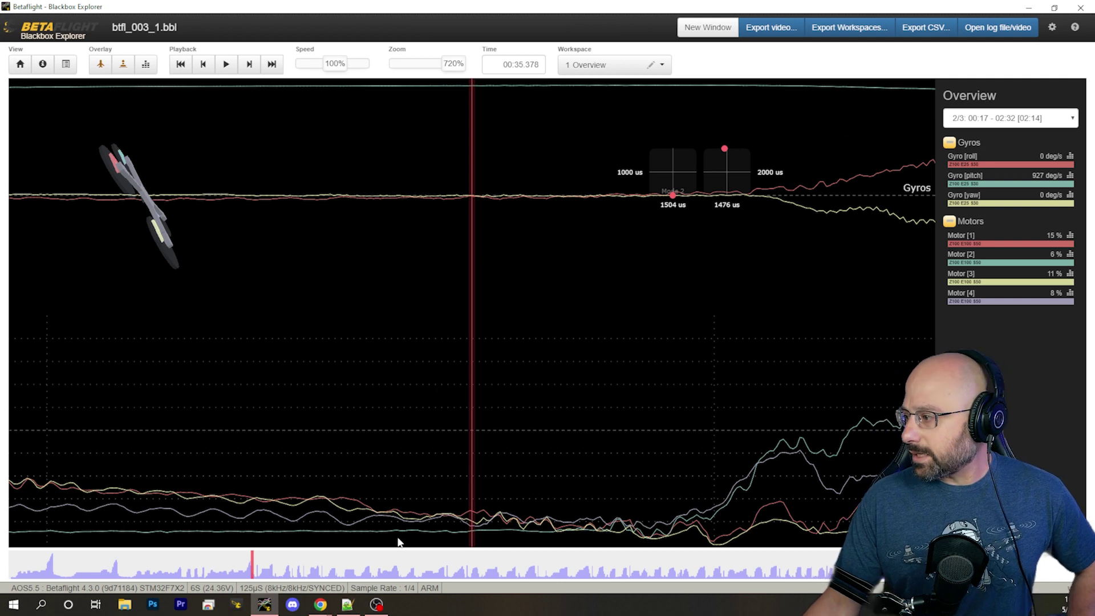
drag(461, 529, 755, 421)
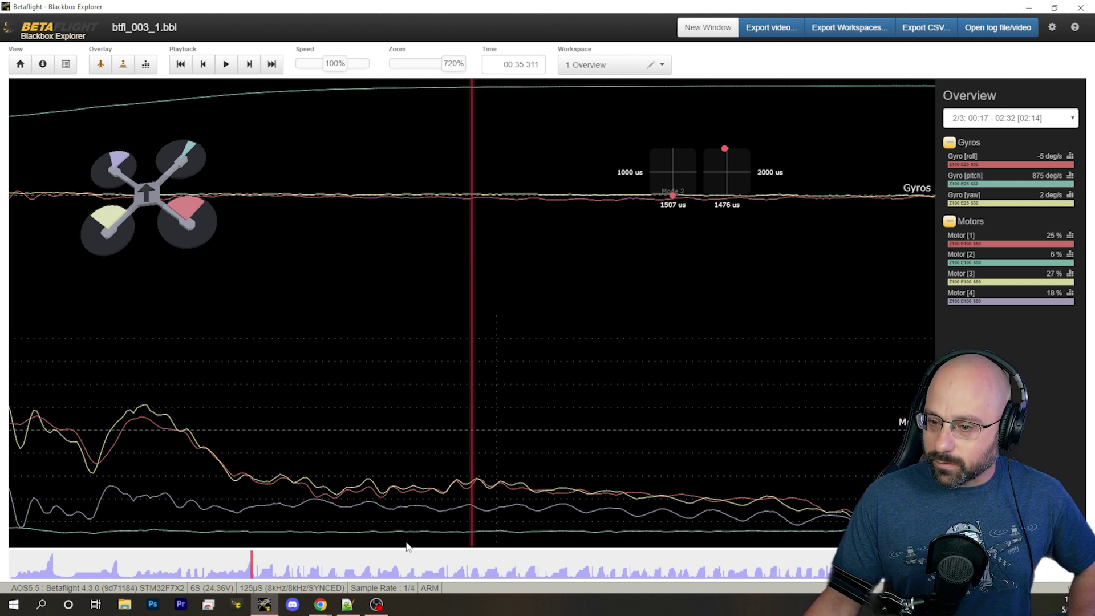
drag(678, 383, 601, 390)
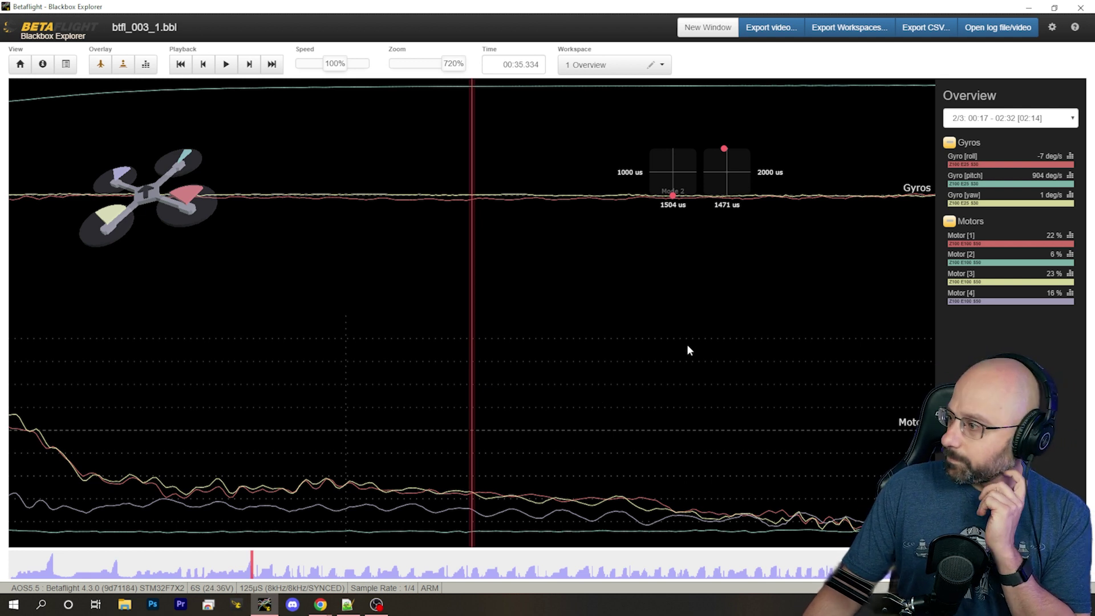
drag(692, 342, 325, 519)
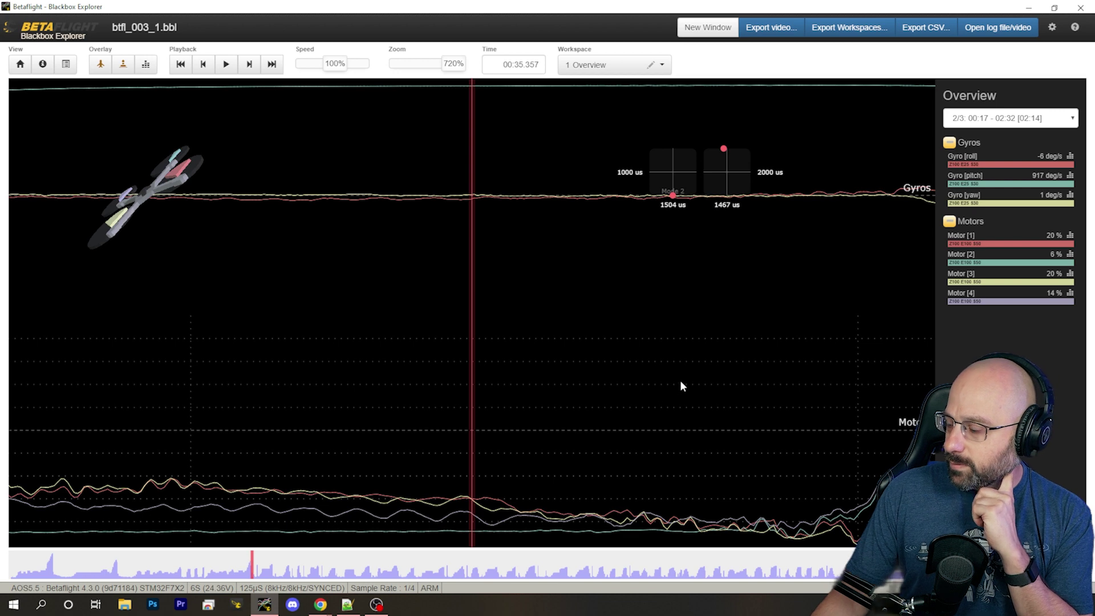
drag(682, 386, 527, 375)
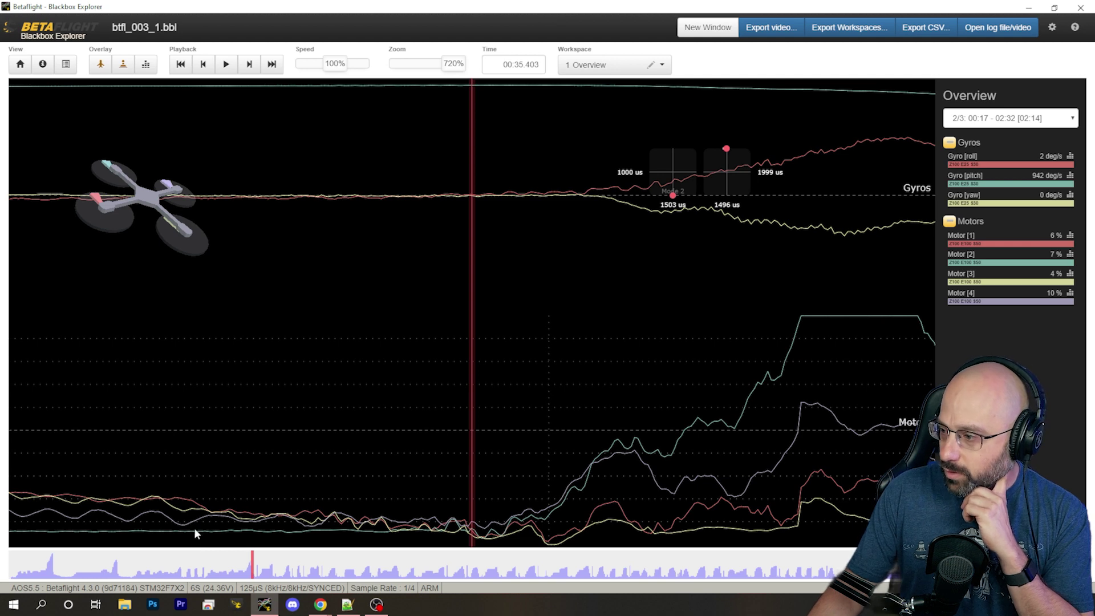
drag(234, 532, 641, 482)
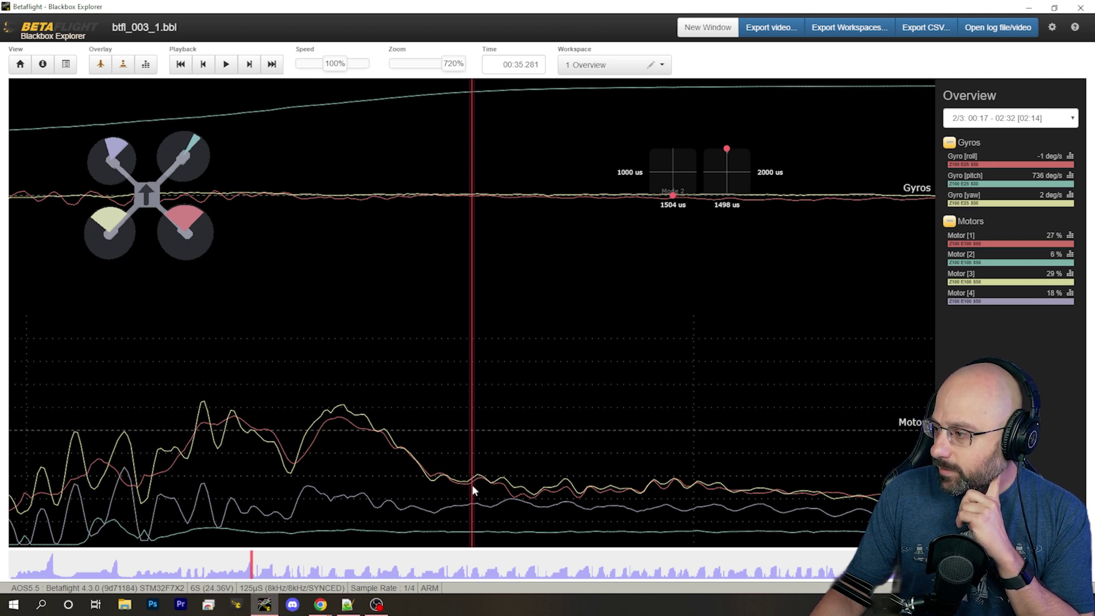
drag(735, 445, 374, 438)
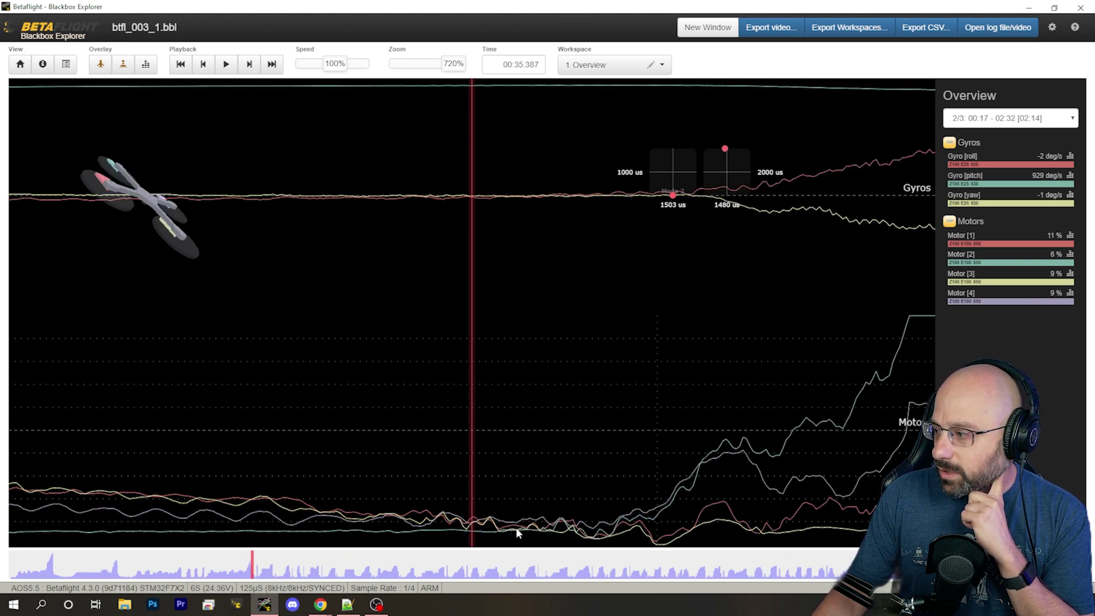
drag(240, 502, 607, 455)
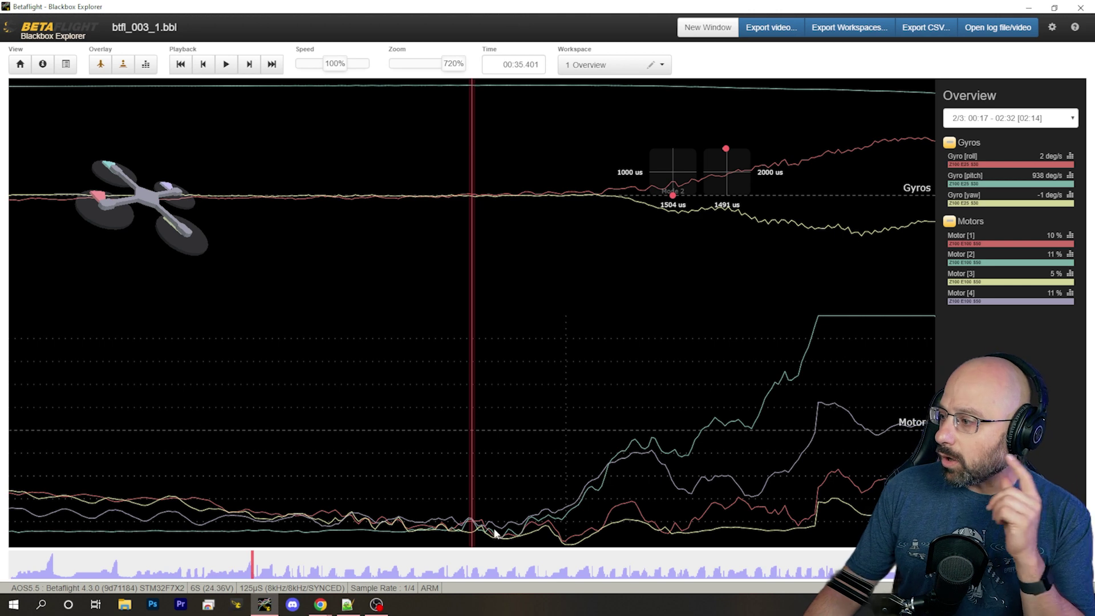
Advance slightly to 00:35.409, with gyro pitch at 940 deg/s and motors at 5–11%.
scroll(494, 533, down, 4)
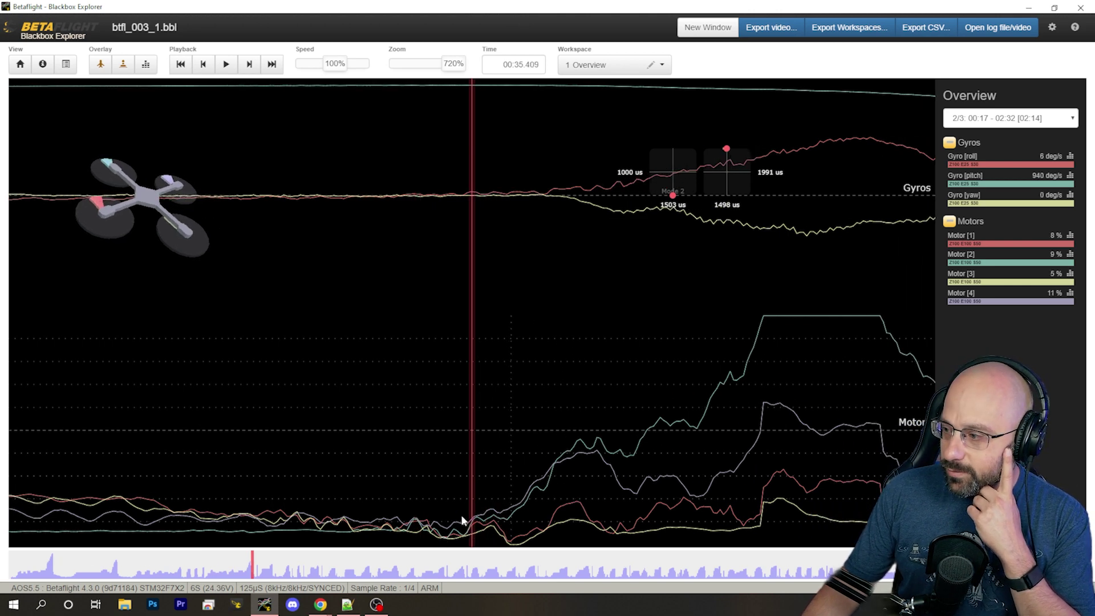
Scrub into the flip and centre Motor 2's flattened 100% peak on the playhead.
scroll(465, 514, up, 1)
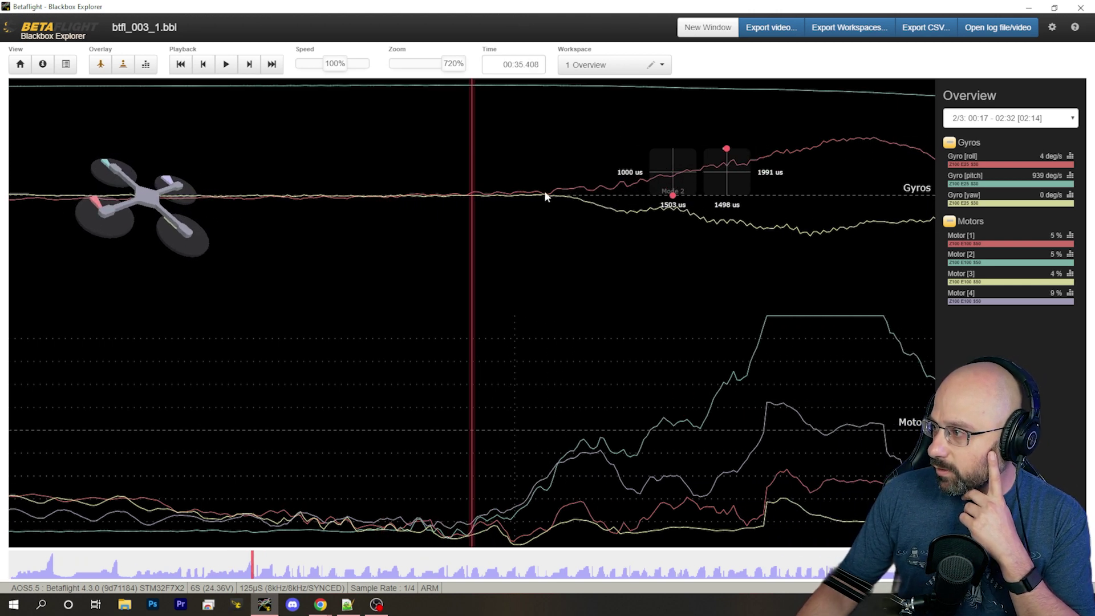
drag(621, 243, 398, 186)
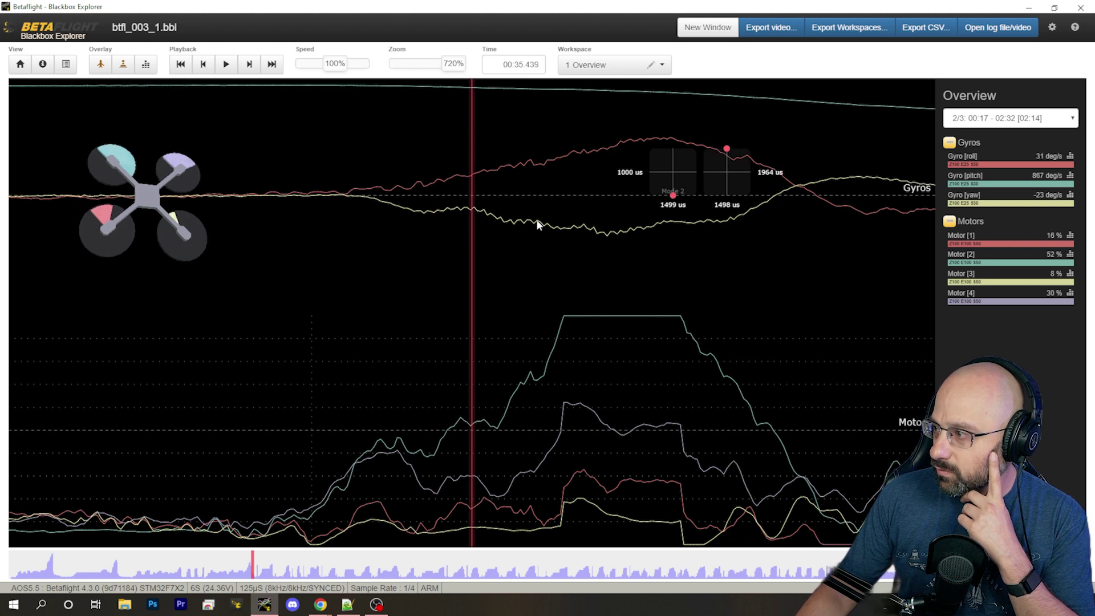
scroll(689, 241, up, 4)
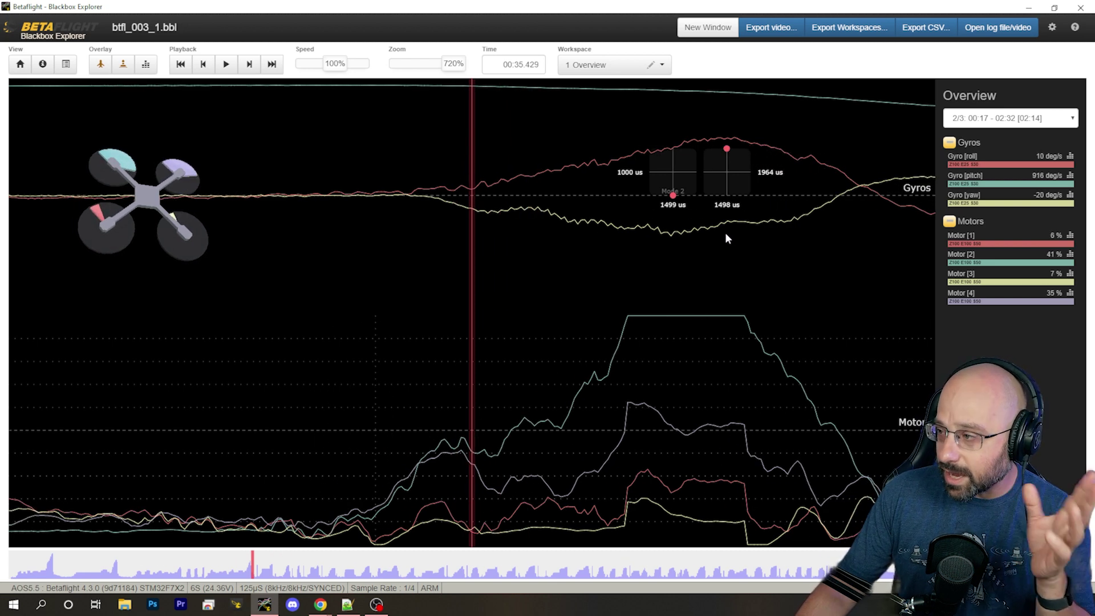
scroll(725, 232, up, 4)
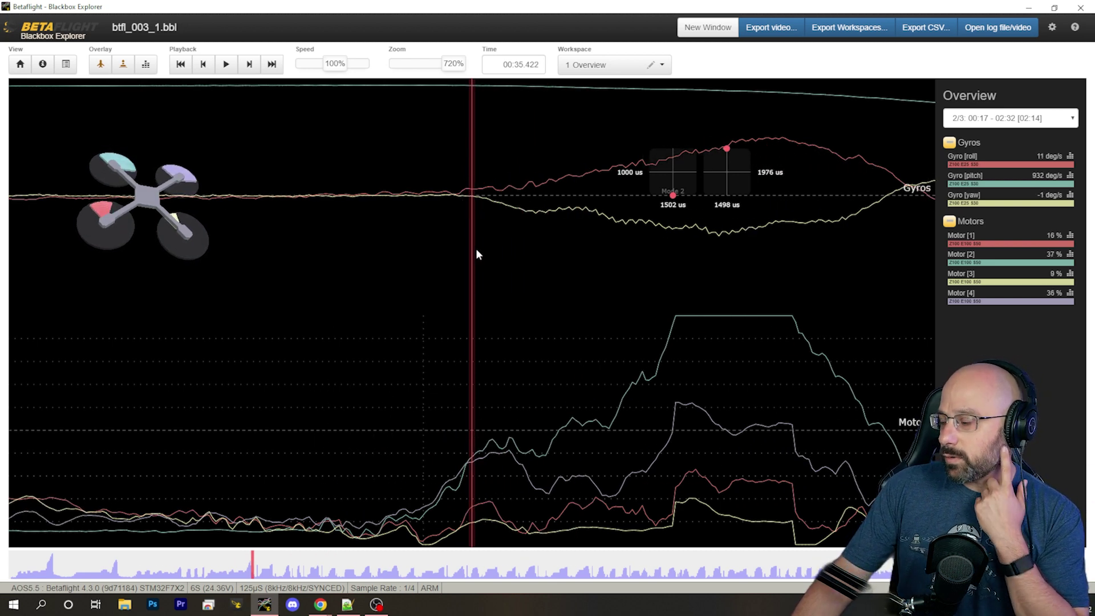
scroll(480, 249, up, 2)
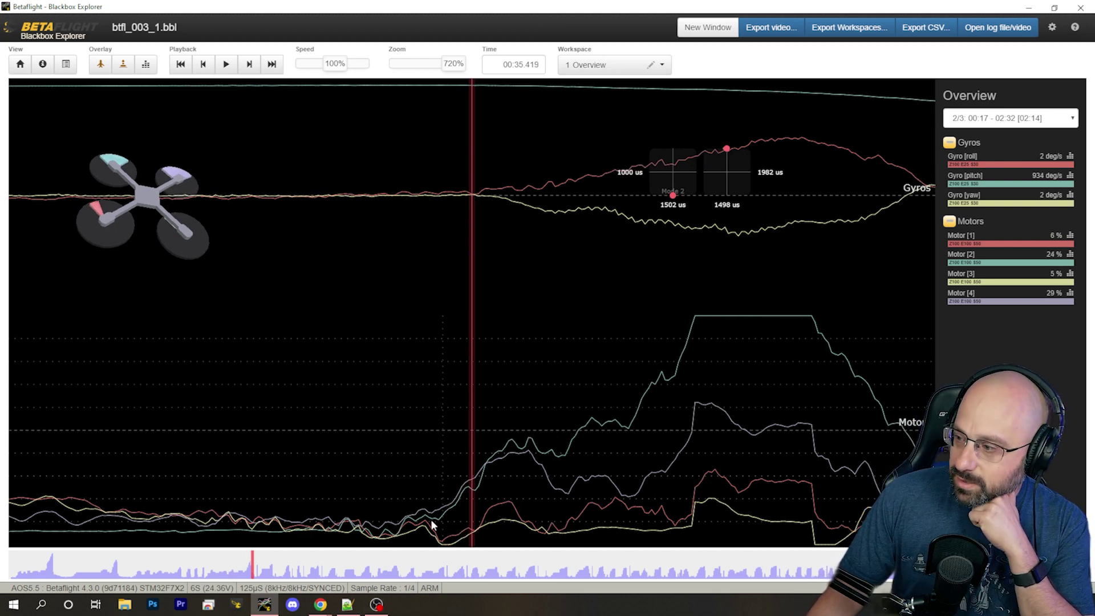
scroll(445, 526, up, 3)
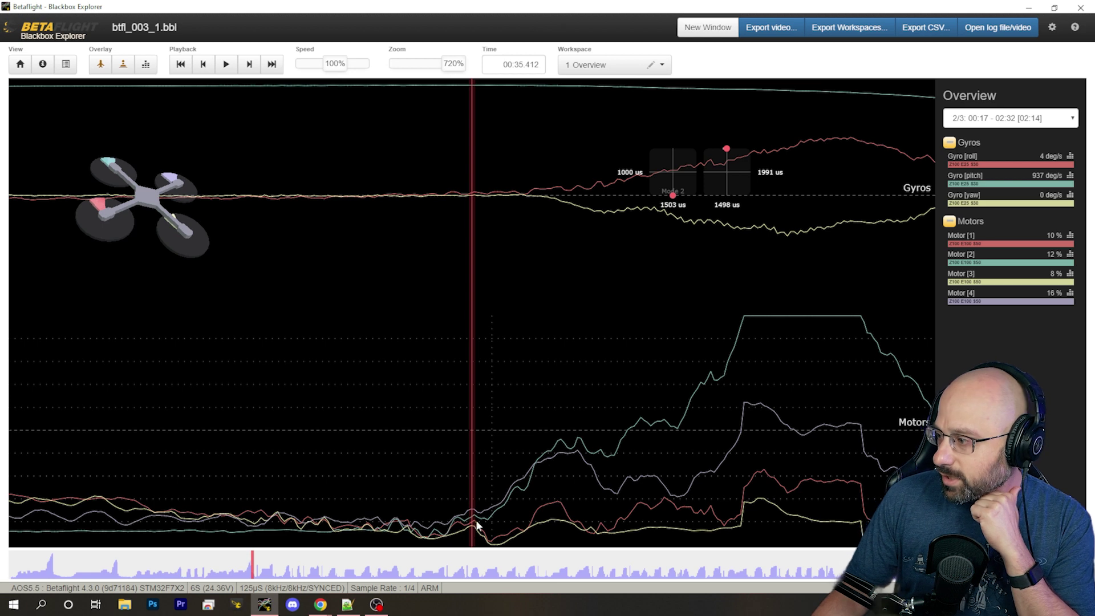
drag(600, 436, 430, 453)
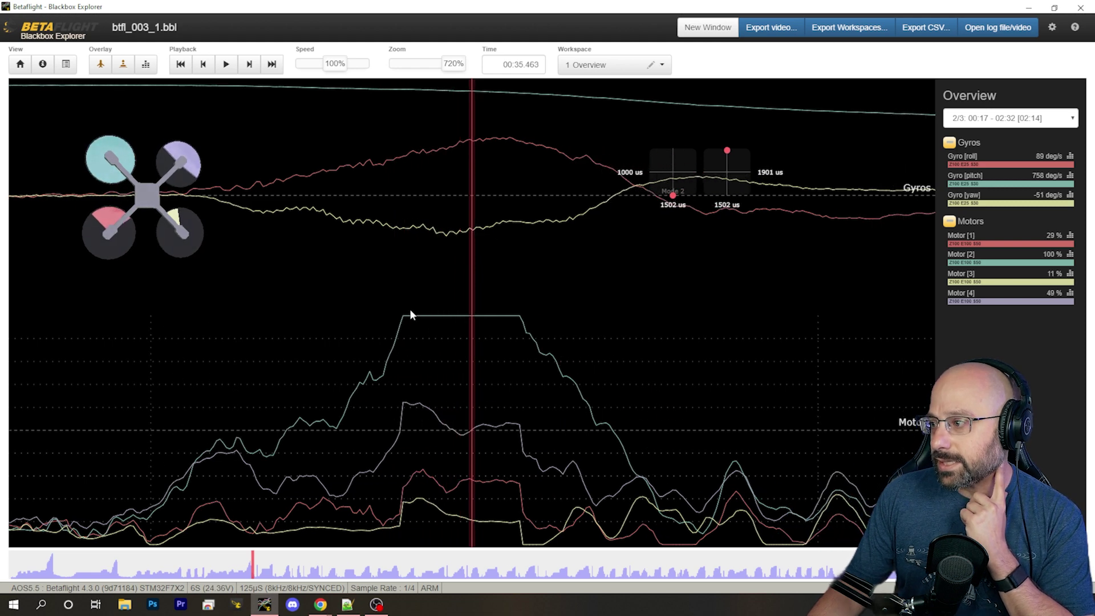
drag(411, 313, 408, 402)
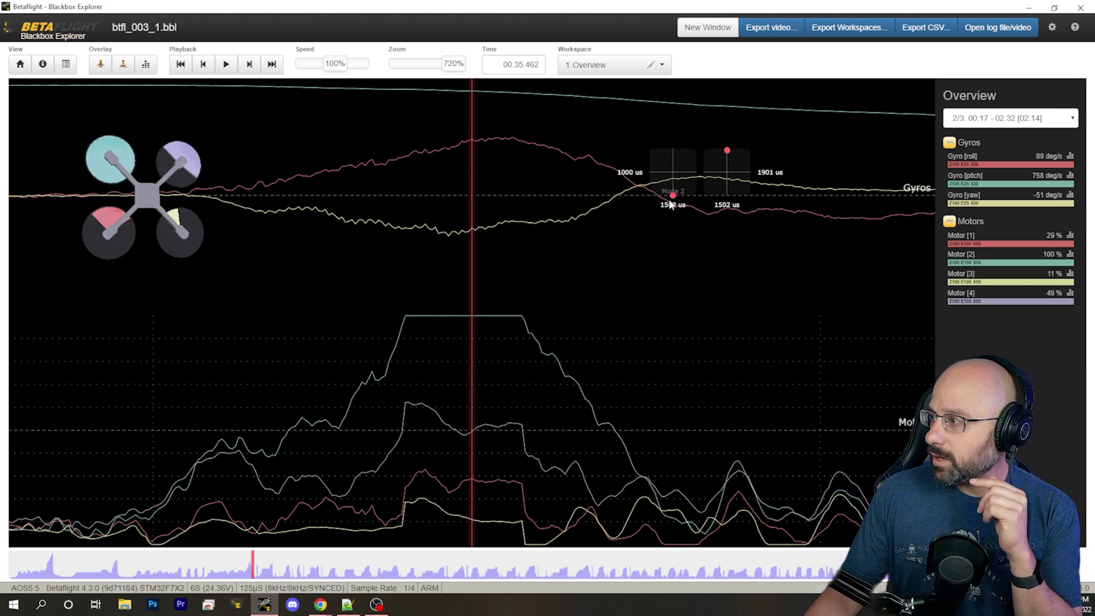
Return to 00:35.122, before the flip, with gyros near zero and motors at 56–64%.
scroll(645, 371, up, 1)
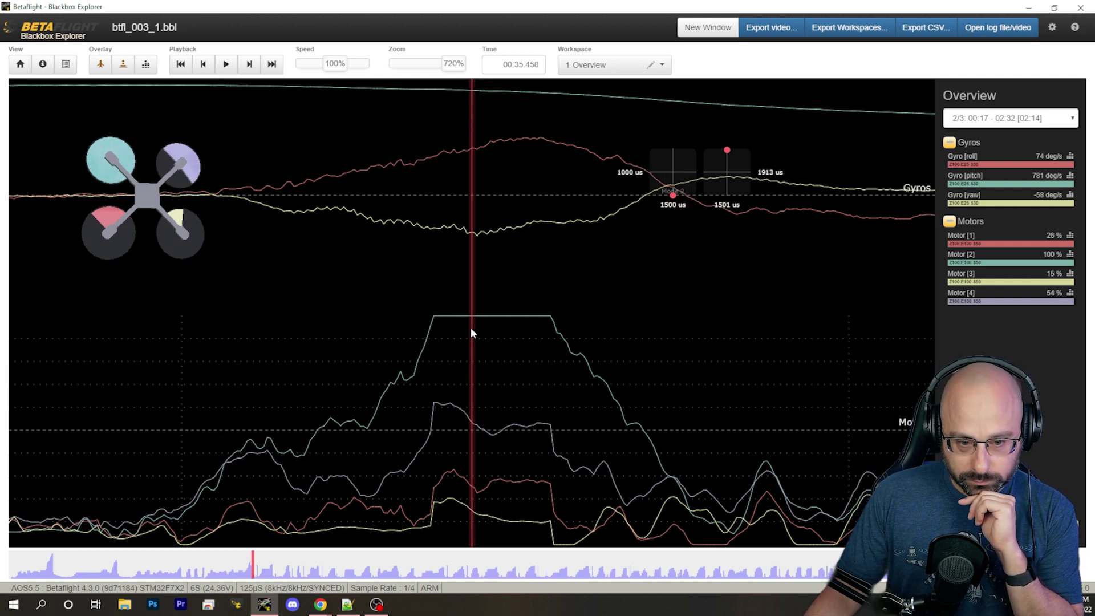
scroll(711, 320, up, 12)
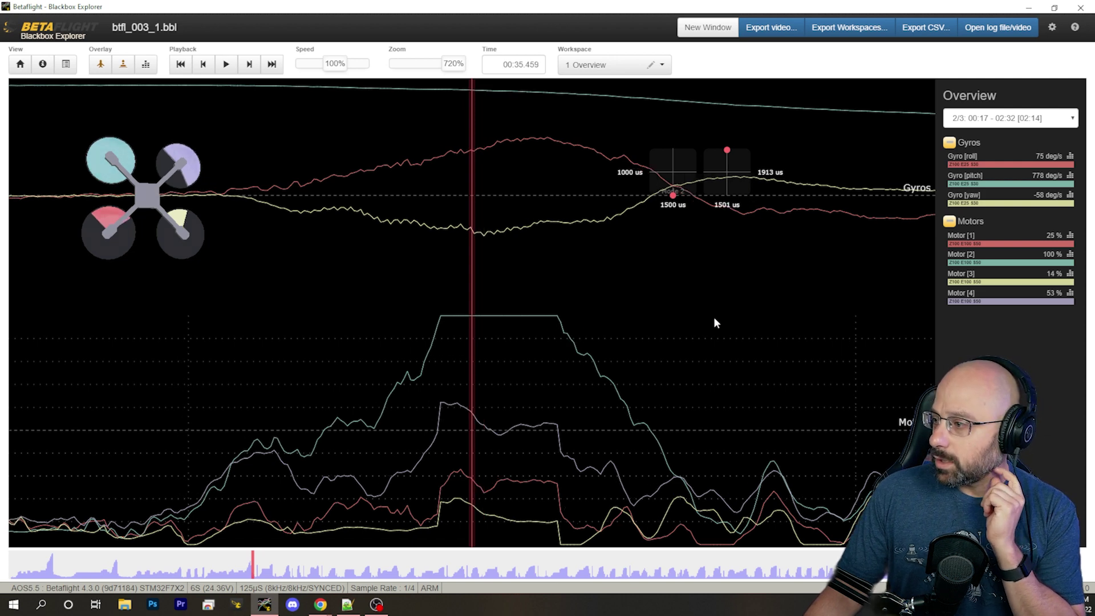
scroll(337, 397, up, 15)
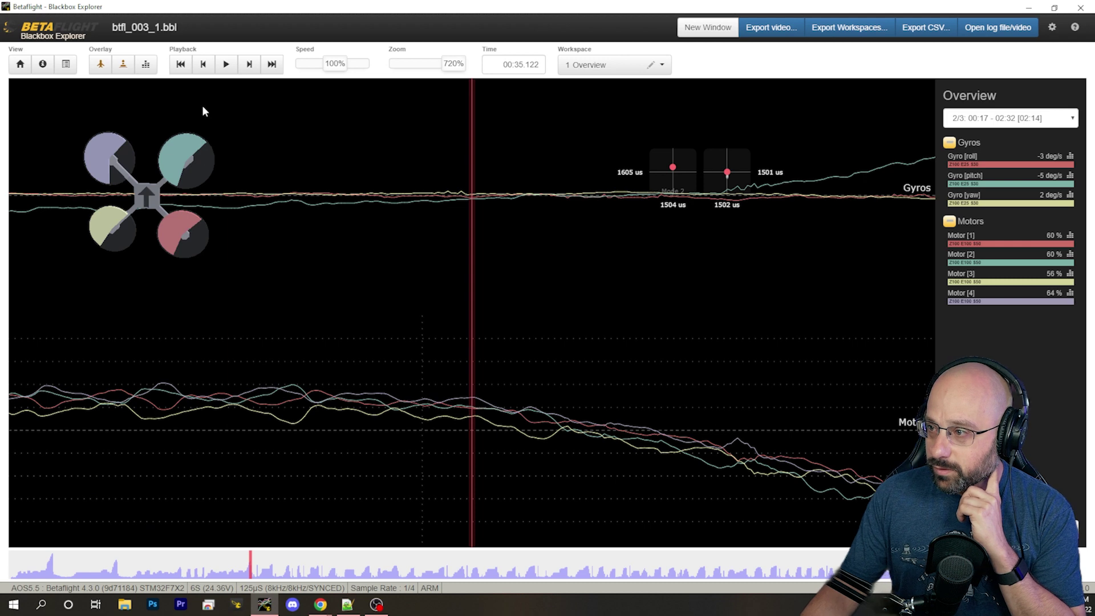
Jump back via 00:30.8 to about 00:28.2, then to 00:28.711.
scroll(188, 339, up, 10)
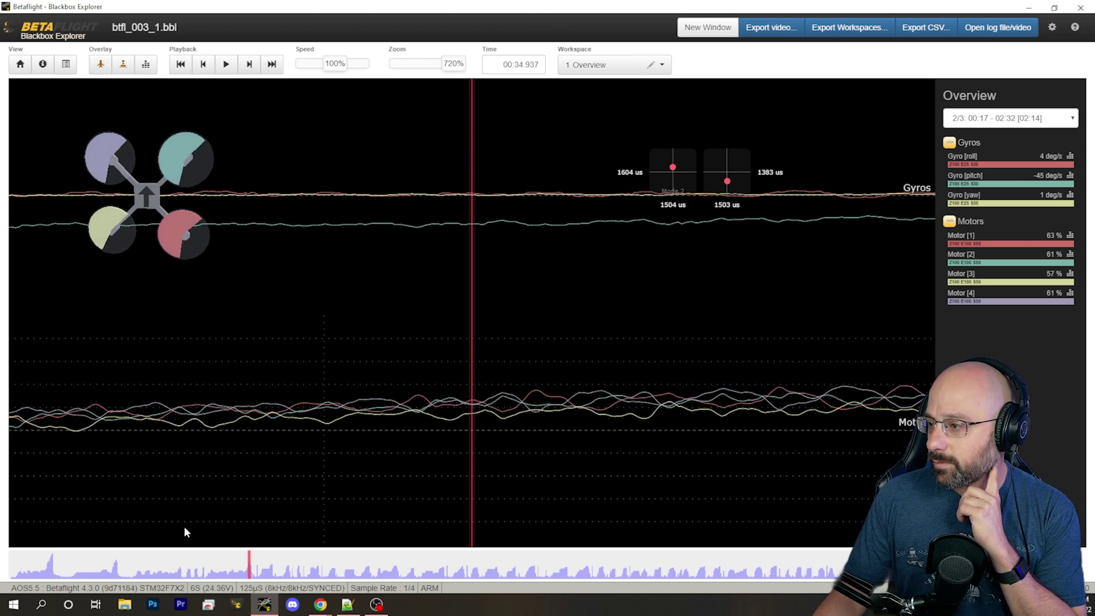
drag(234, 570, 221, 570)
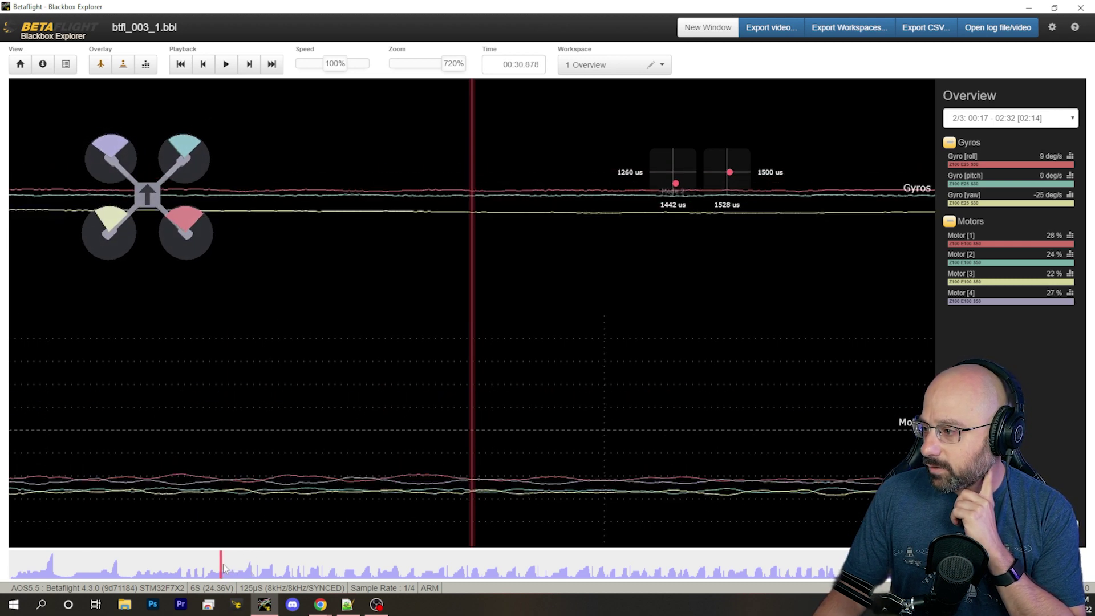
scroll(483, 491, up, 10)
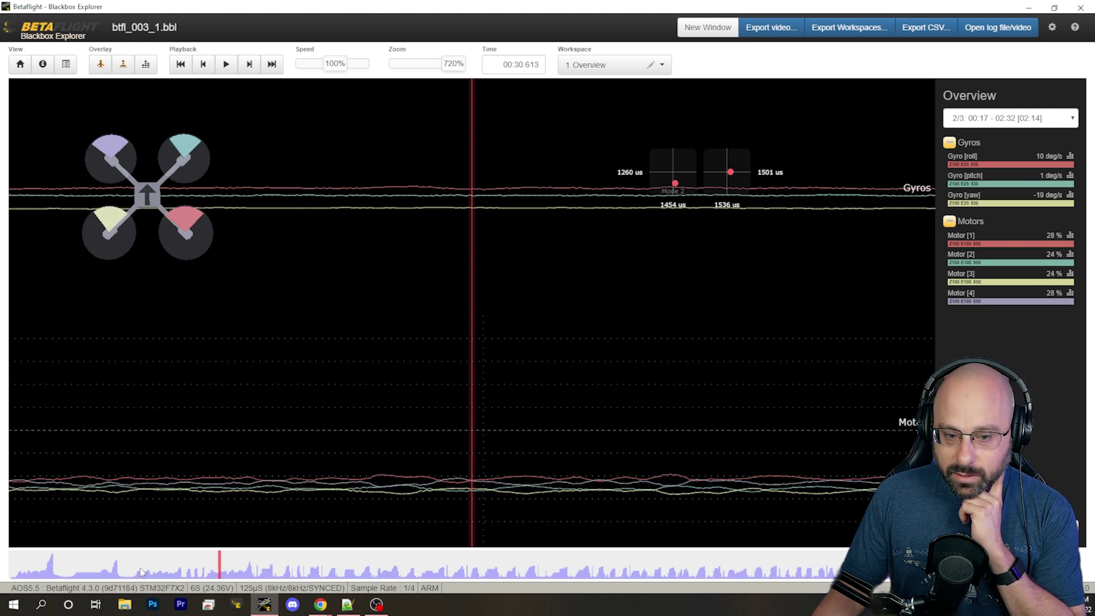
drag(214, 573, 204, 576)
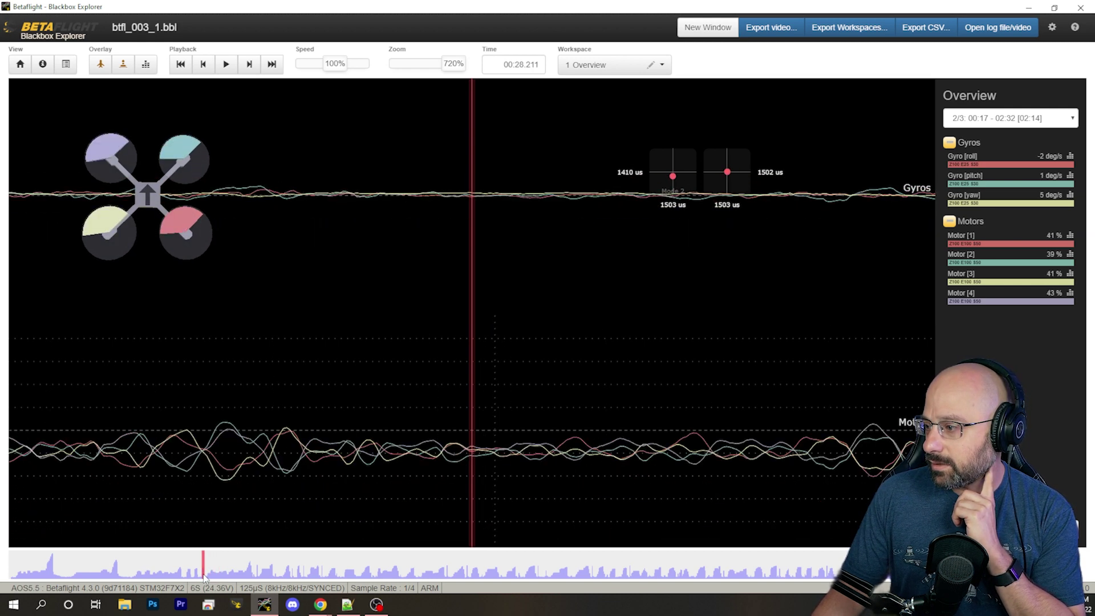
drag(258, 525, 311, 221)
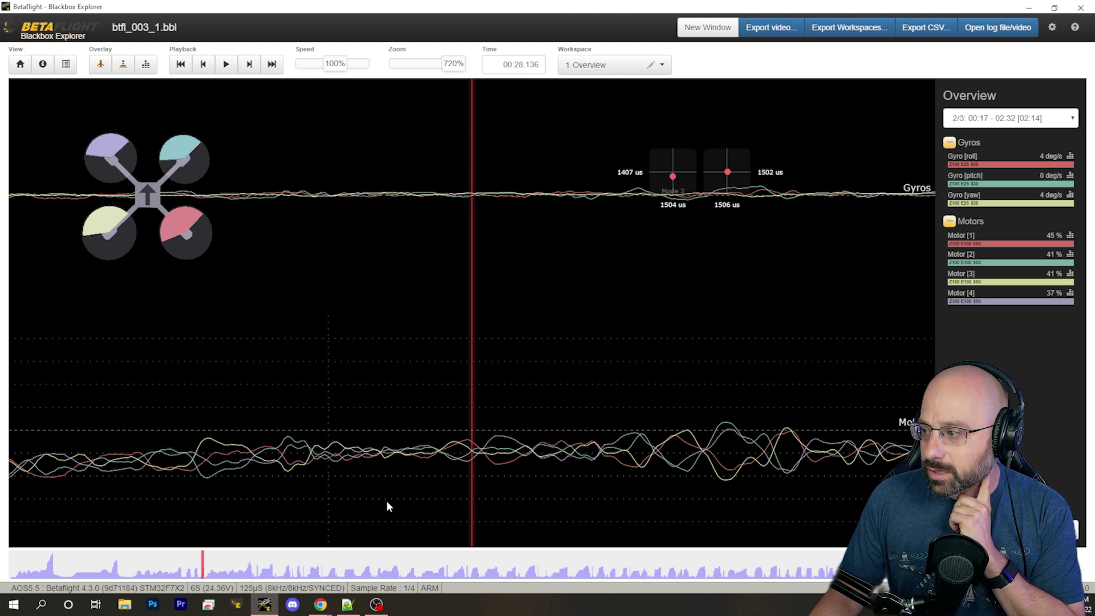
drag(672, 488, 268, 492)
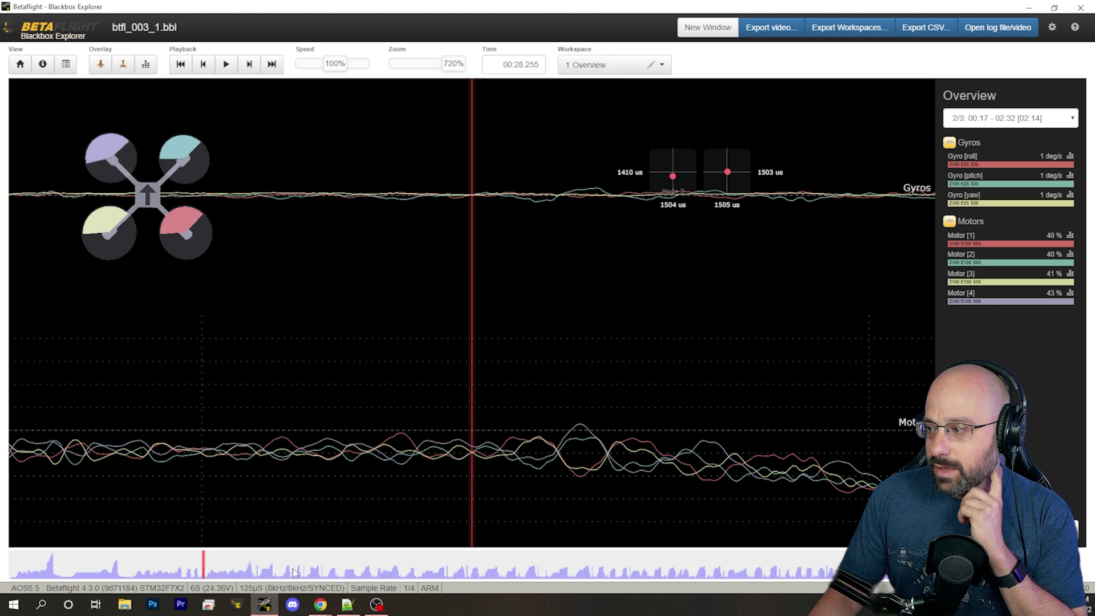
click(207, 572)
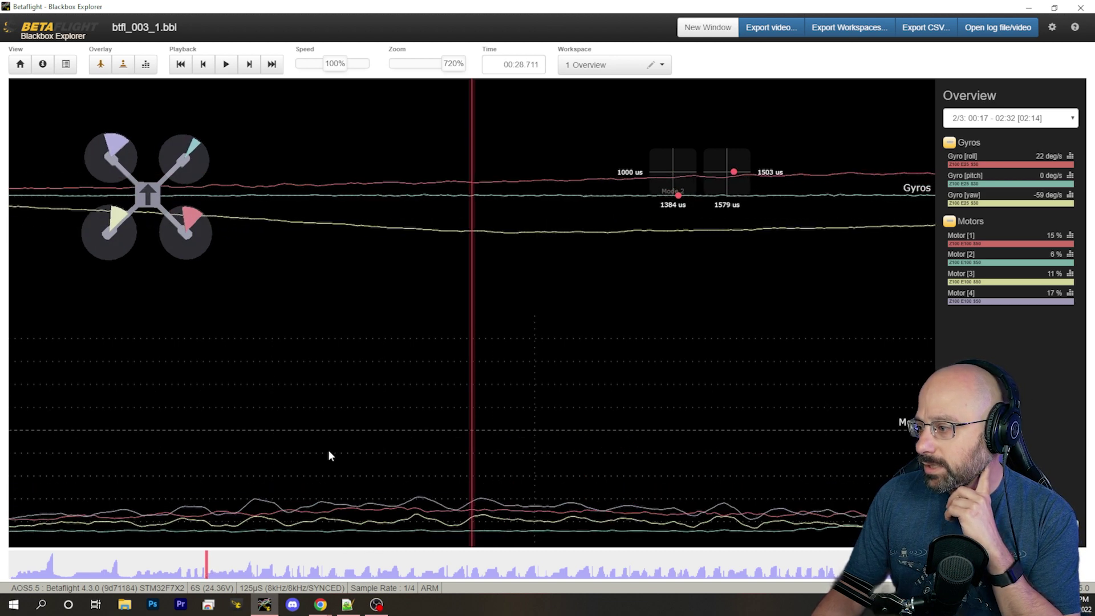
Scrub the calm stretch to about 00:29.1, then jump to 00:36.029 with Motor 2 at 100%.
scroll(330, 455, up, 5)
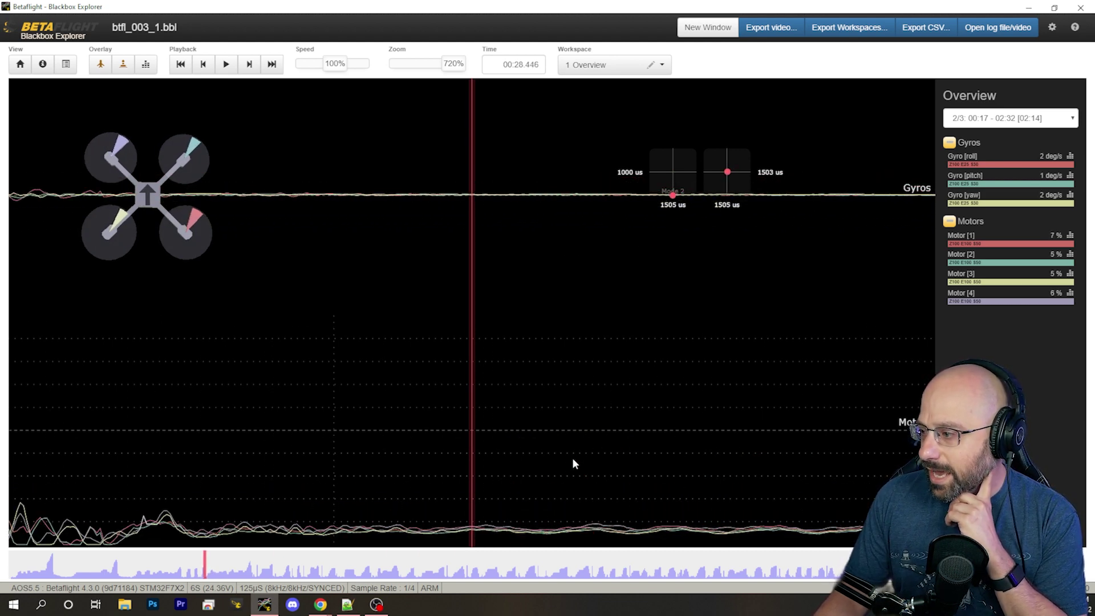
scroll(573, 463, down, 3)
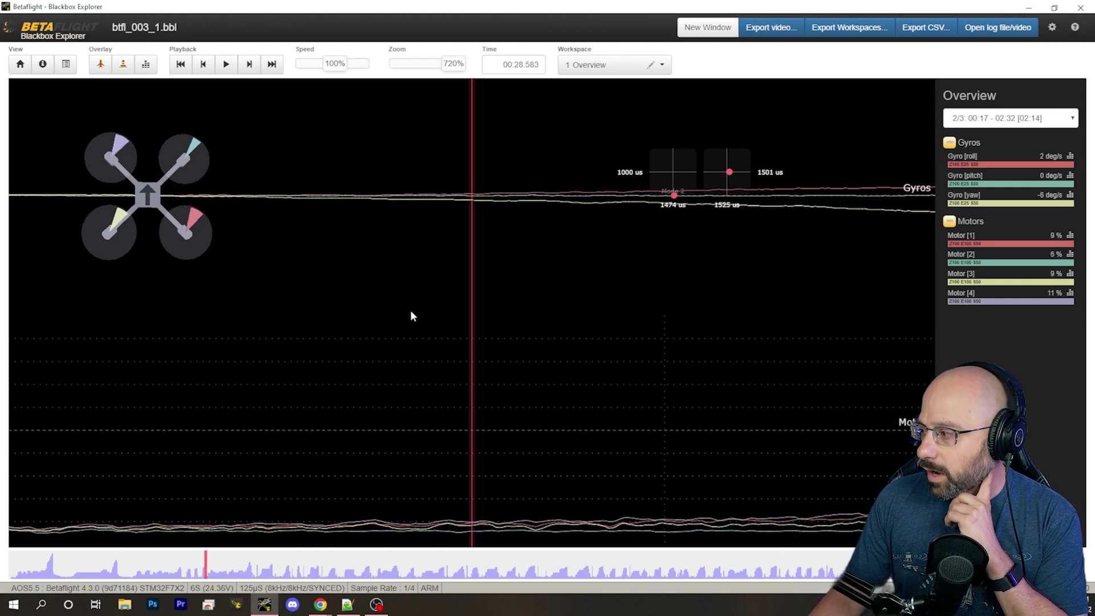
drag(413, 315, 34, 365)
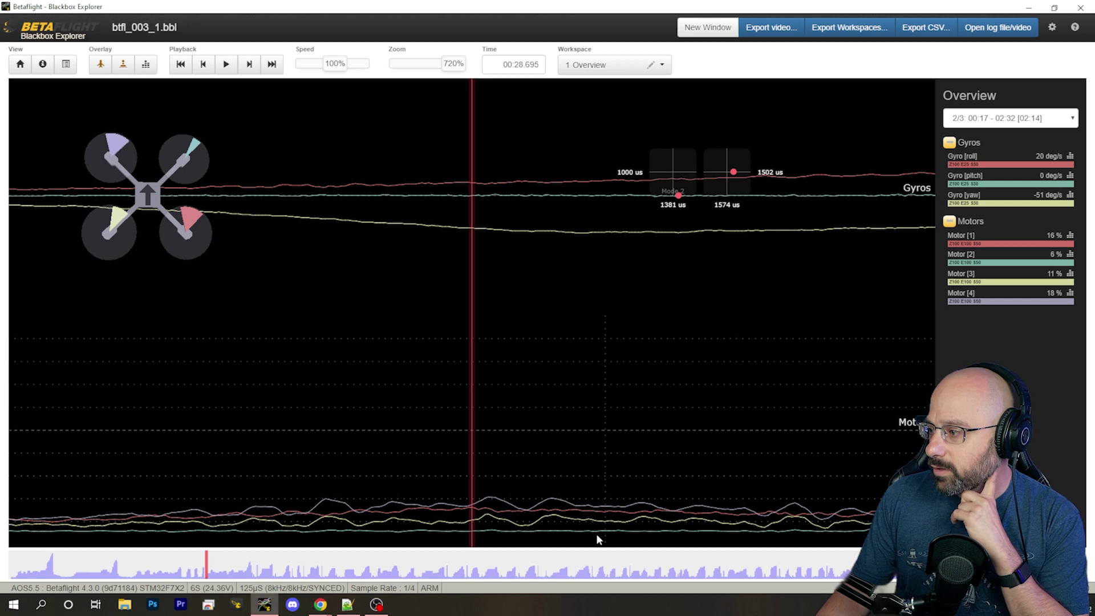
drag(734, 529, 543, 557)
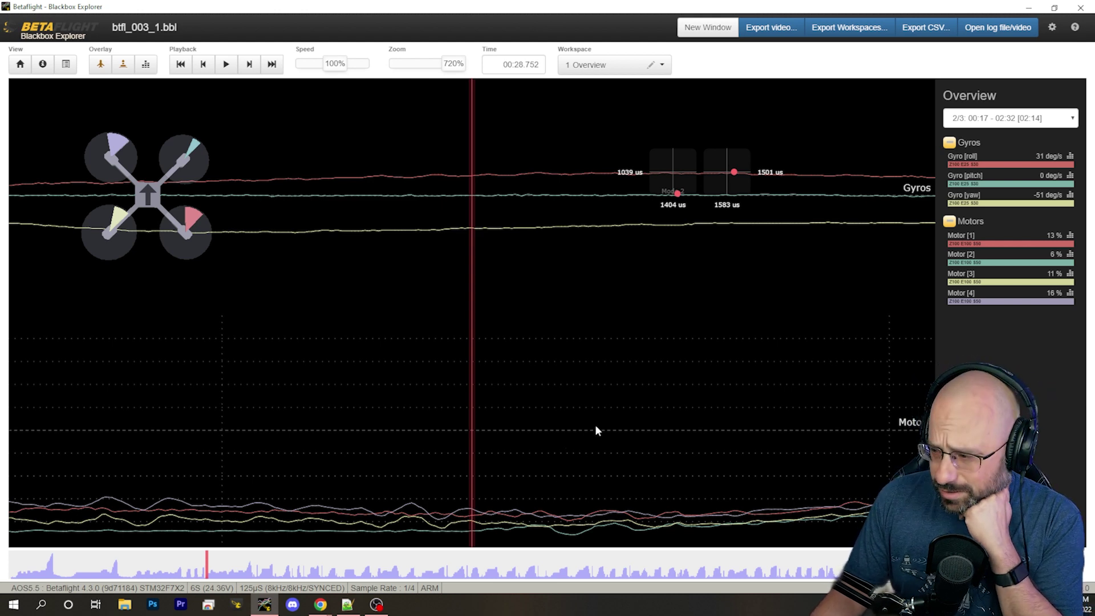
drag(596, 427, 299, 429)
drag(618, 431, 240, 459)
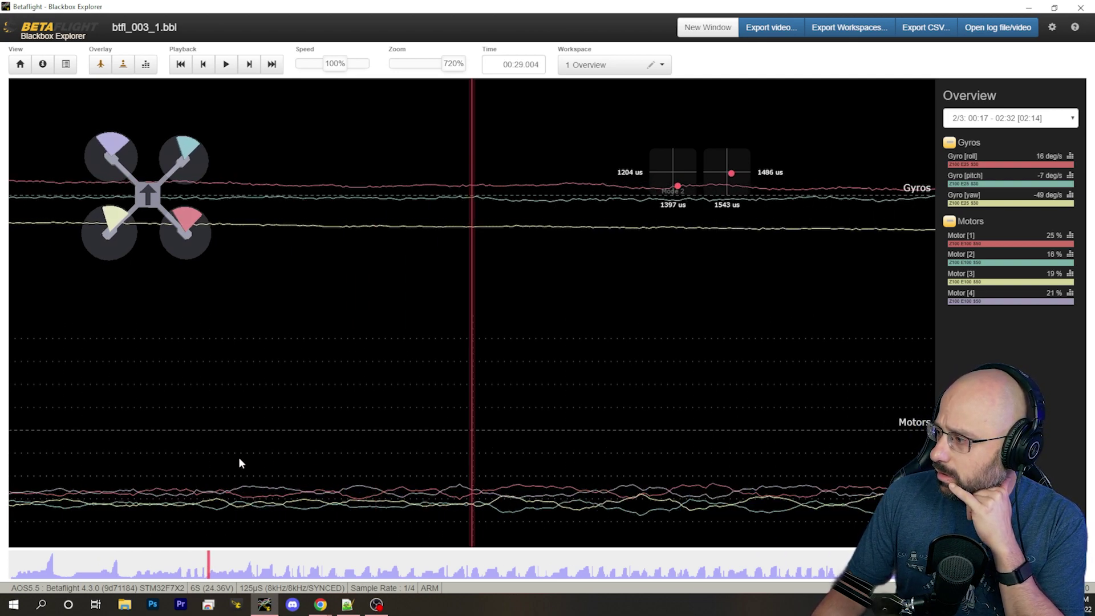
drag(562, 464, 291, 489)
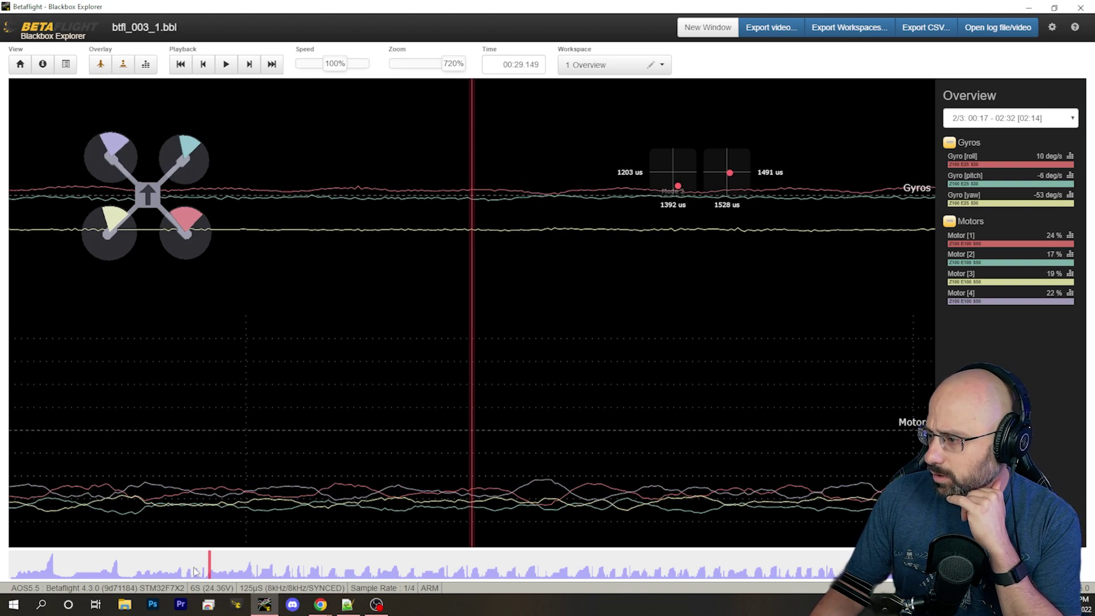
drag(209, 573, 257, 571)
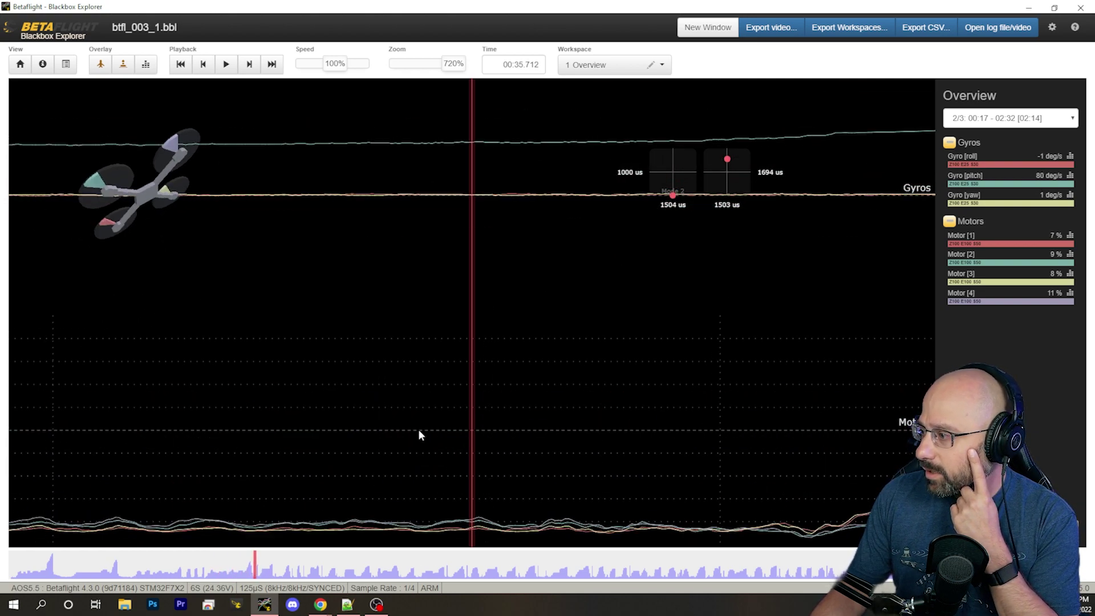
drag(419, 429, 299, 404)
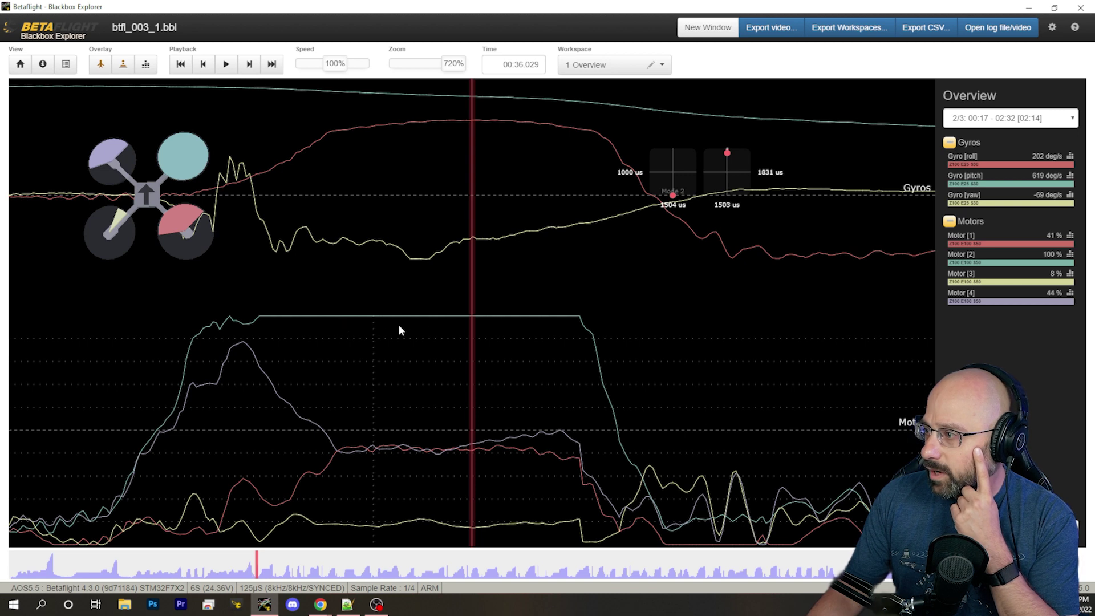
Nudge the playhead to 00:36.021, with gyro pitch at 688 deg/s and Motor 2 at 100%.
drag(442, 350, 383, 344)
drag(313, 320, 365, 359)
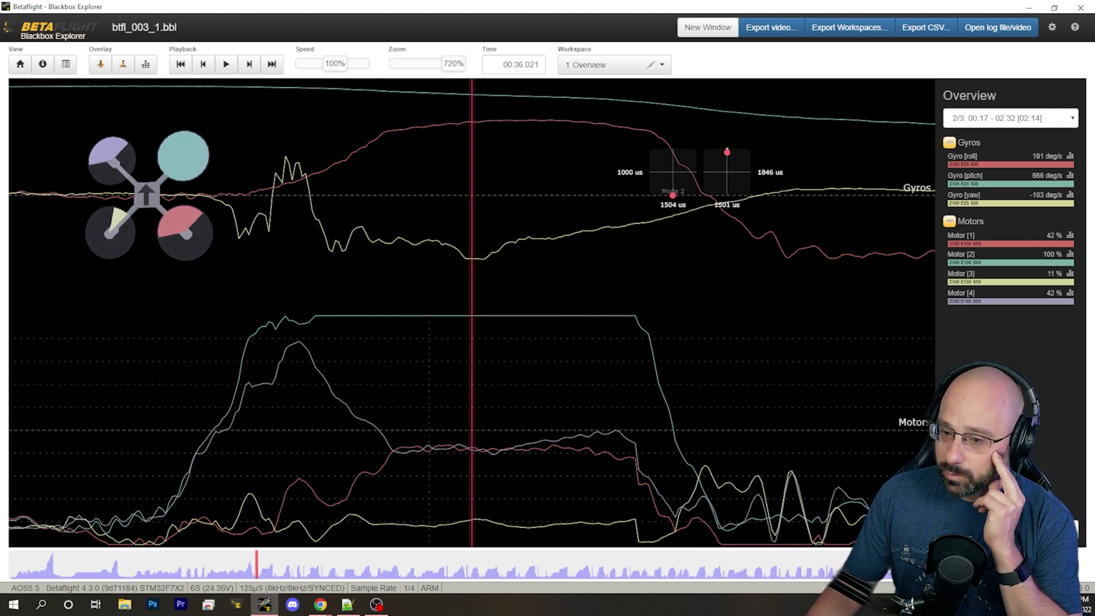